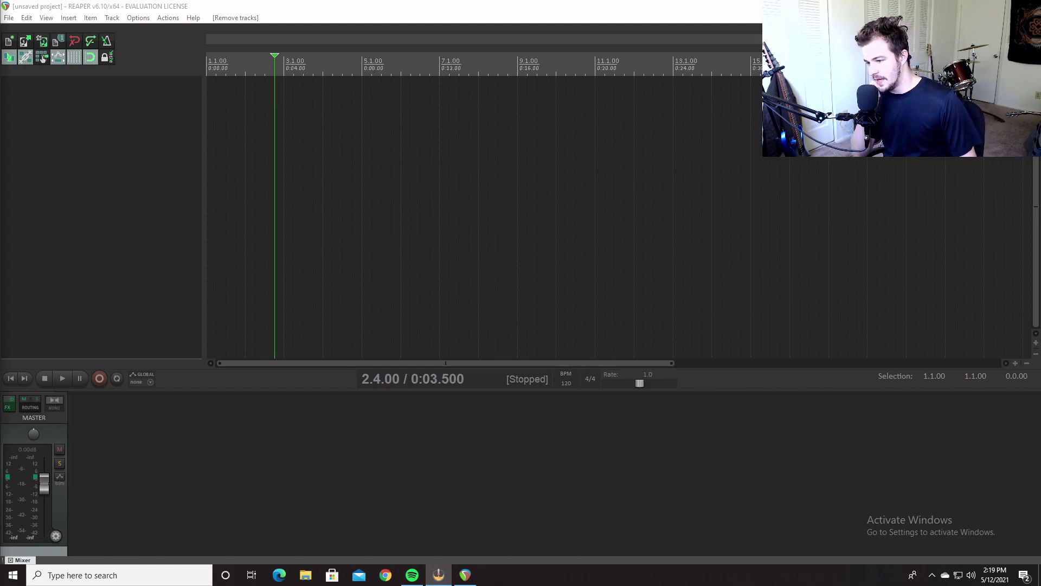
{"action": "left_click", "coordinate": [47, 282]}
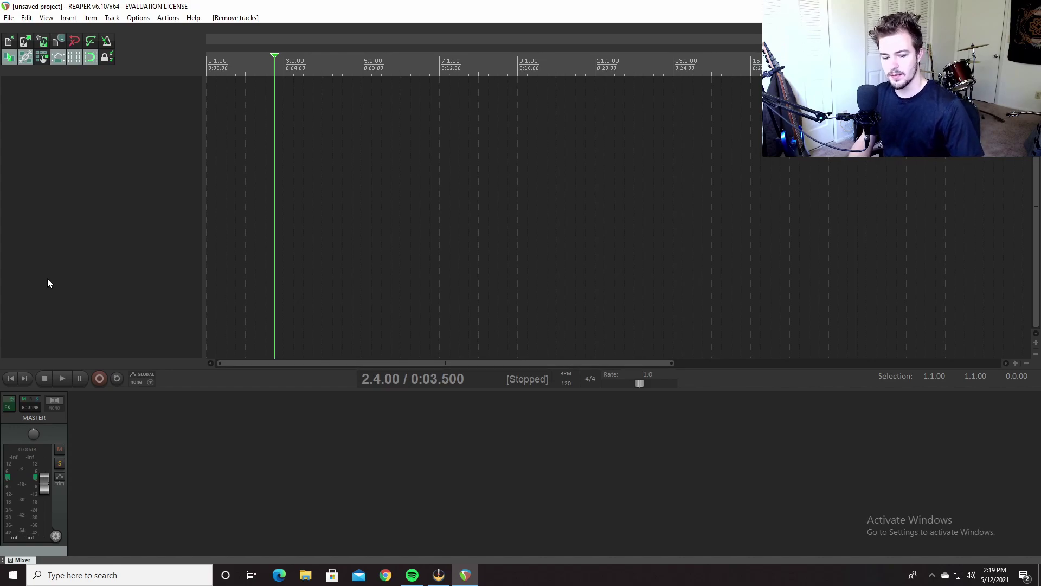
{"action": "right_click", "coordinate": [96, 225]}
{"action": "left_click", "coordinate": [135, 235]}
{"action": "left_click", "coordinate": [35, 98]}
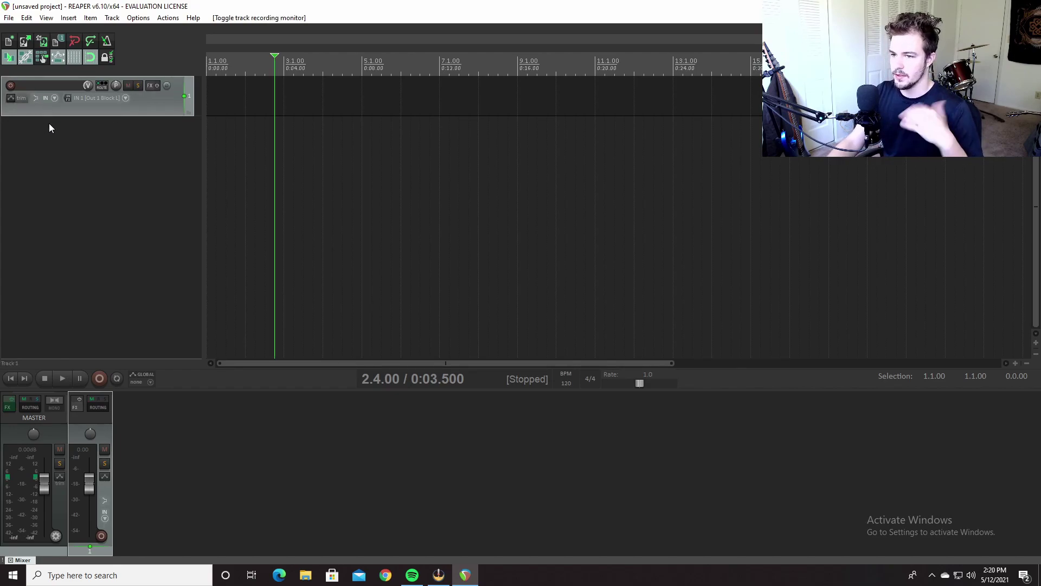
{"action": "left_click", "coordinate": [36, 98]}
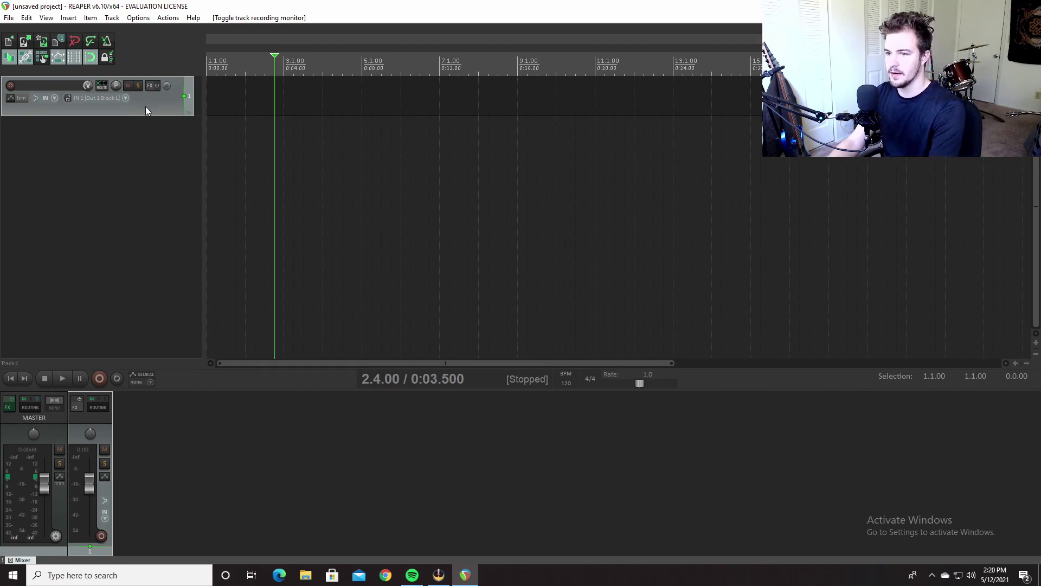
{"action": "key", "text": "Delete"}
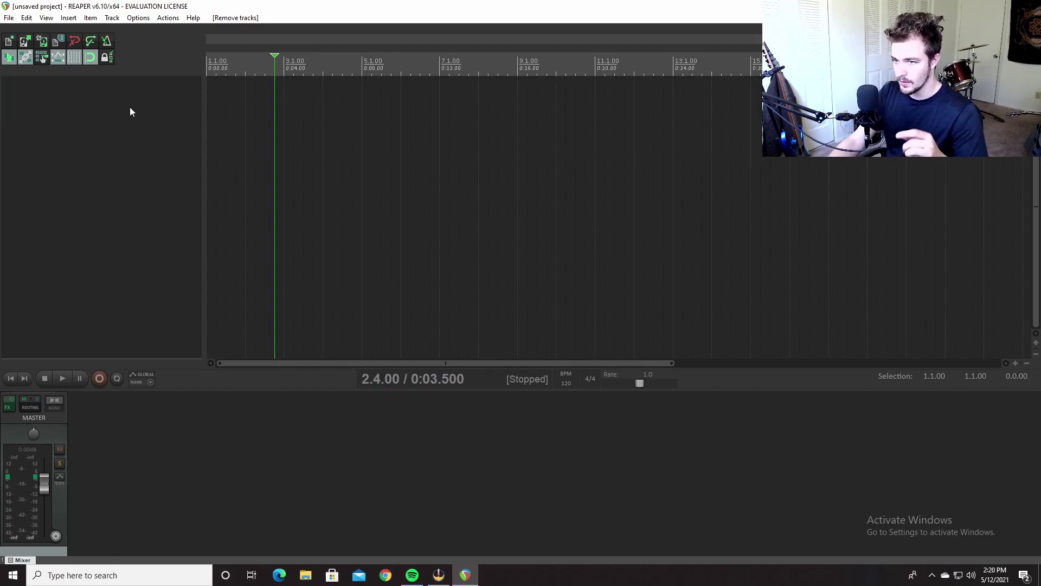
- Open the audio device settings in the preferences
{"action": "left_click", "coordinate": [138, 18]}
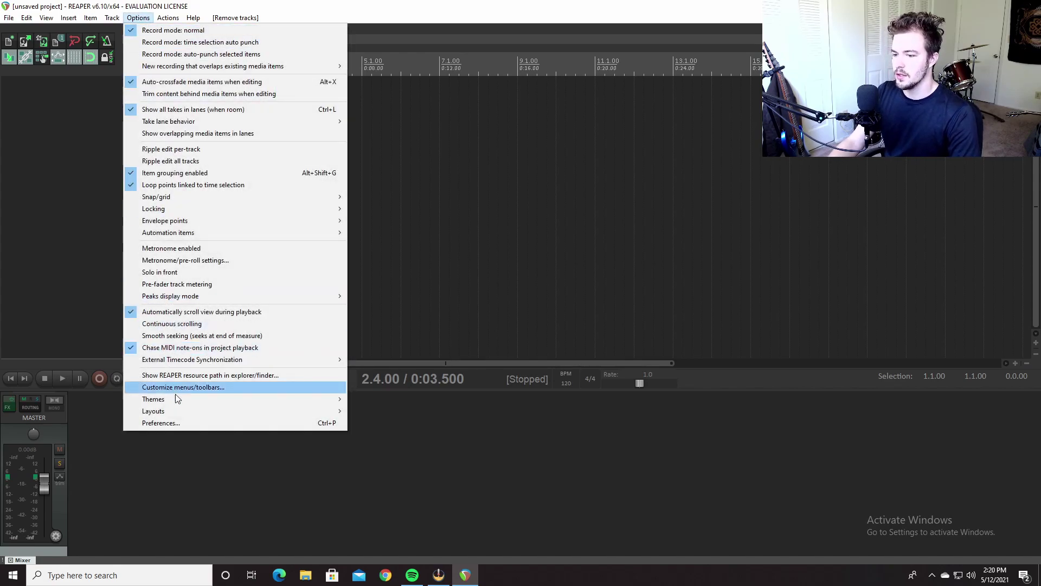
{"action": "left_click", "coordinate": [163, 423]}
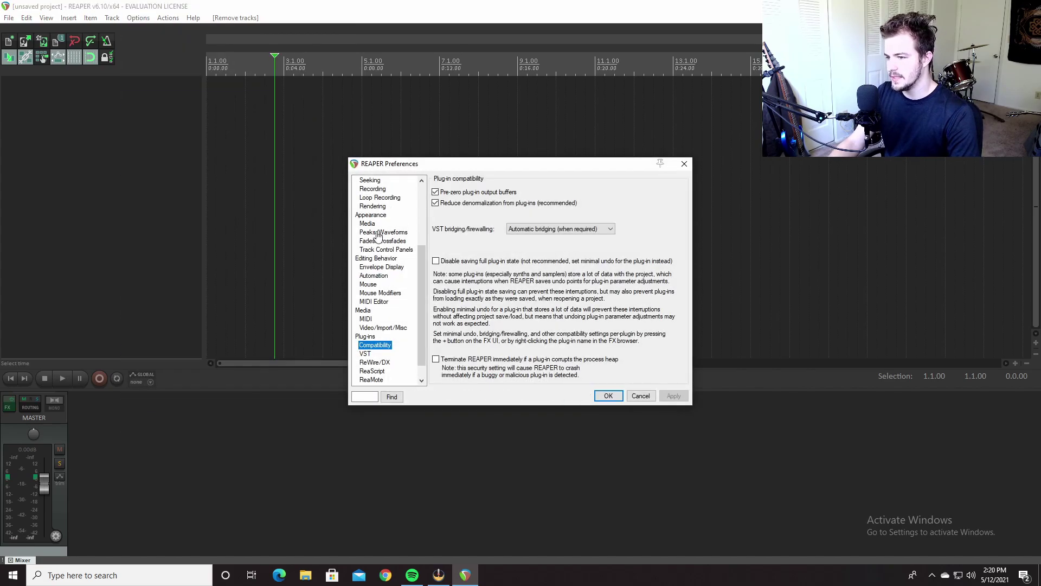
{"action": "scroll", "coordinate": [374, 244], "scroll_direction": "up", "scroll_amount": 4}
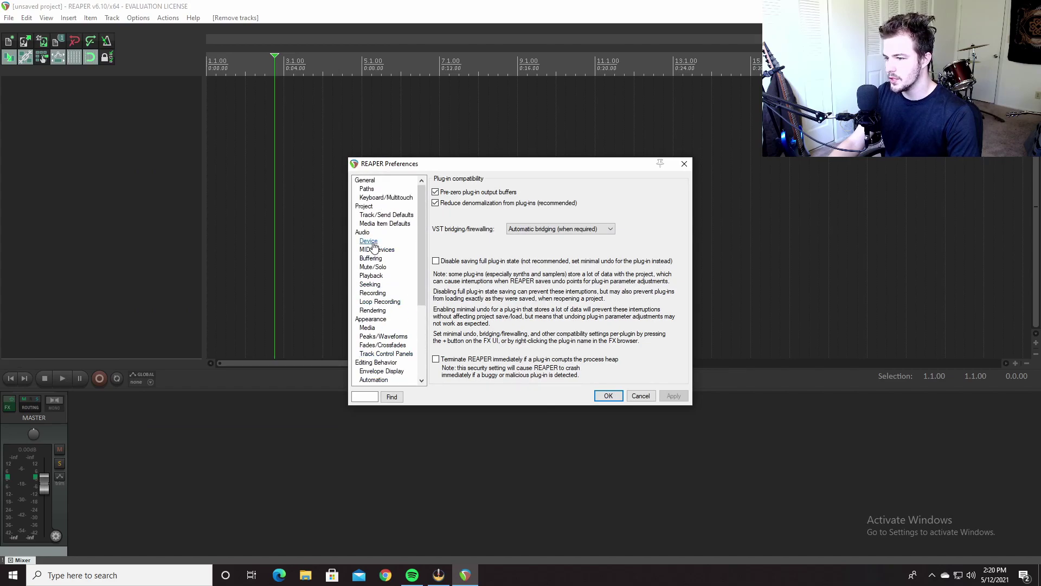
{"action": "left_click", "coordinate": [369, 241]}
- Limit the device ranges to IN 2 [Out 1 Block R] as last input and OUT 2 [Out 1 R] as last output
{"action": "left_click", "coordinate": [487, 254]}
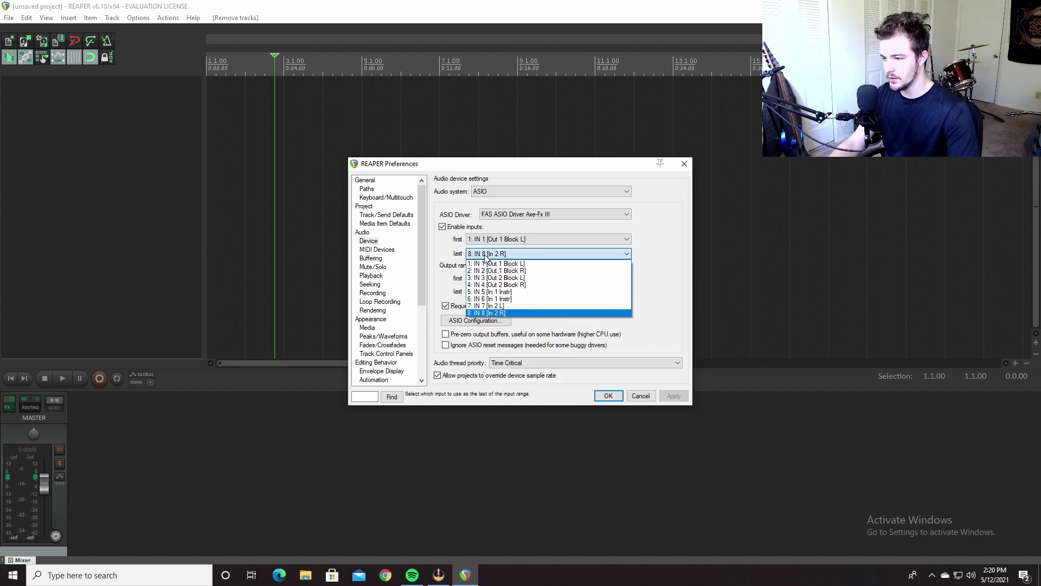
{"action": "left_click", "coordinate": [488, 267]}
{"action": "left_click", "coordinate": [488, 291]}
{"action": "left_click", "coordinate": [486, 309]}
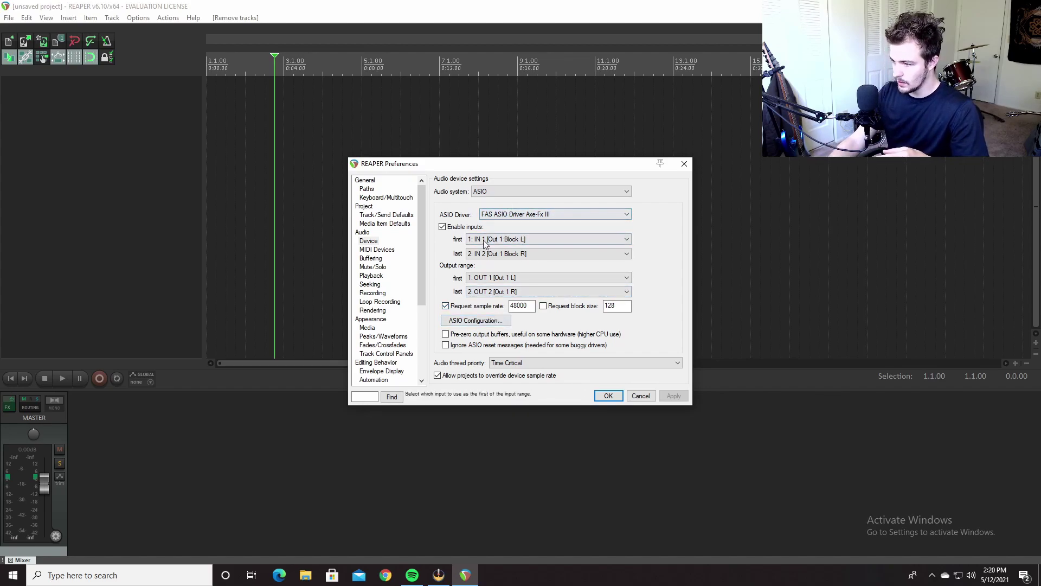
- Extend the last input to IN 8 [In 2 R] and the last output to OUT 8 [In U Block R], and apply the device settings
{"action": "left_click", "coordinate": [491, 254]}
{"action": "left_click", "coordinate": [485, 313]}
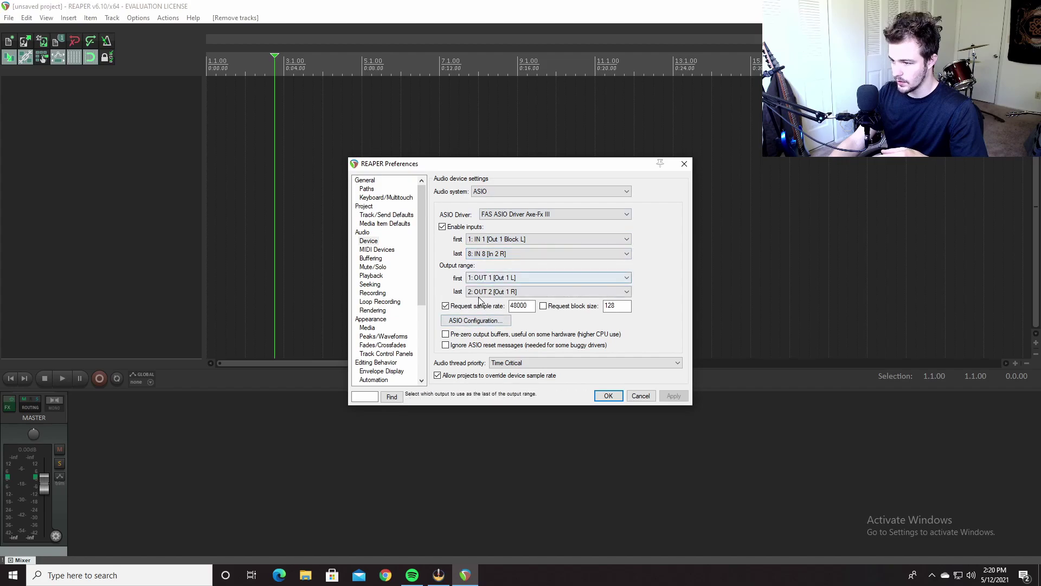
{"action": "left_click", "coordinate": [491, 292]}
{"action": "left_click", "coordinate": [479, 351]}
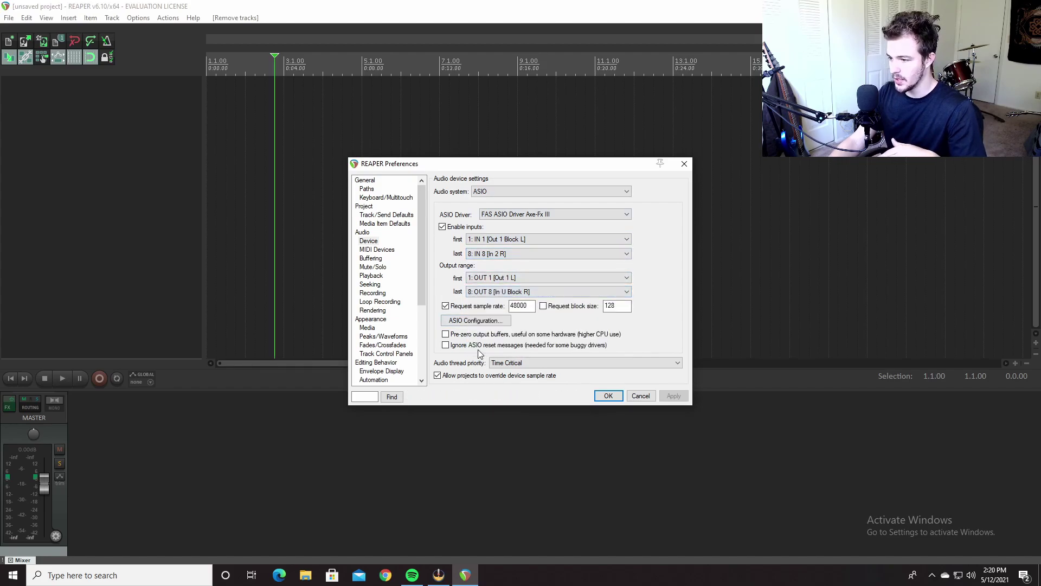
{"action": "left_click", "coordinate": [605, 398]}
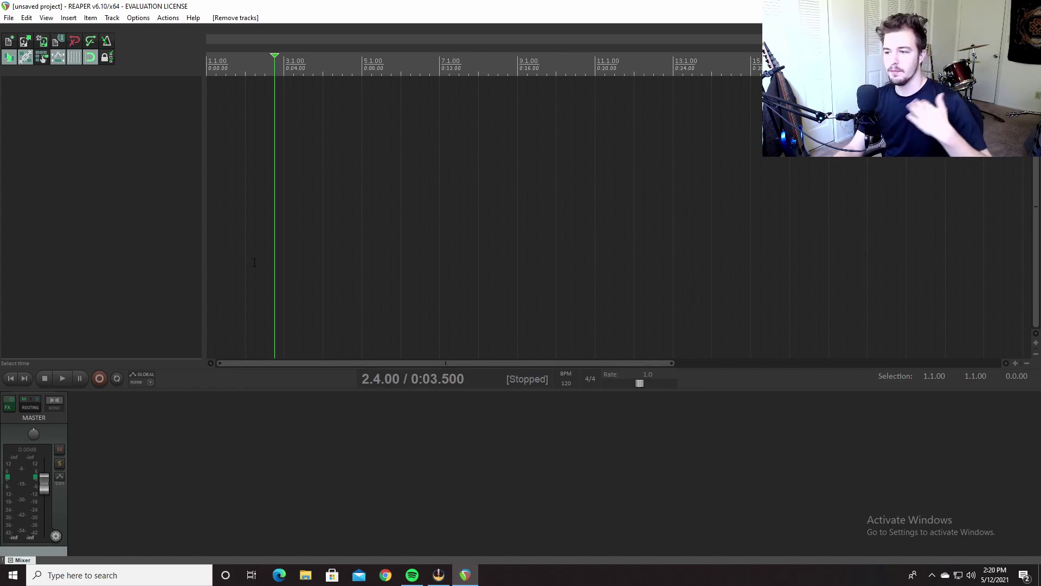
- Insert two new tracks into the empty project
{"action": "right_click", "coordinate": [141, 129]}
{"action": "left_click", "coordinate": [180, 134]}
{"action": "right_click", "coordinate": [135, 156]}
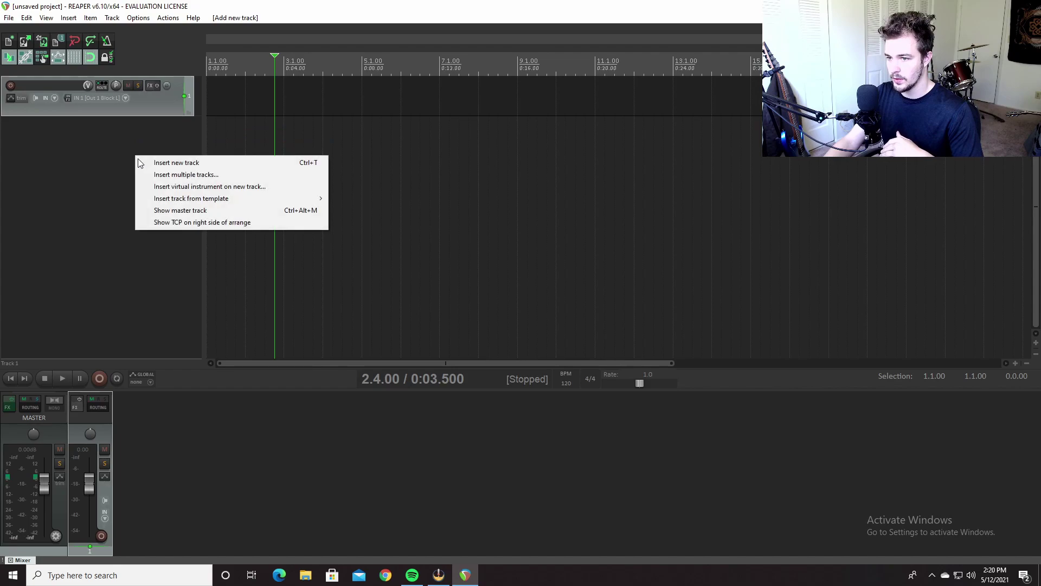
{"action": "left_click", "coordinate": [175, 163]}
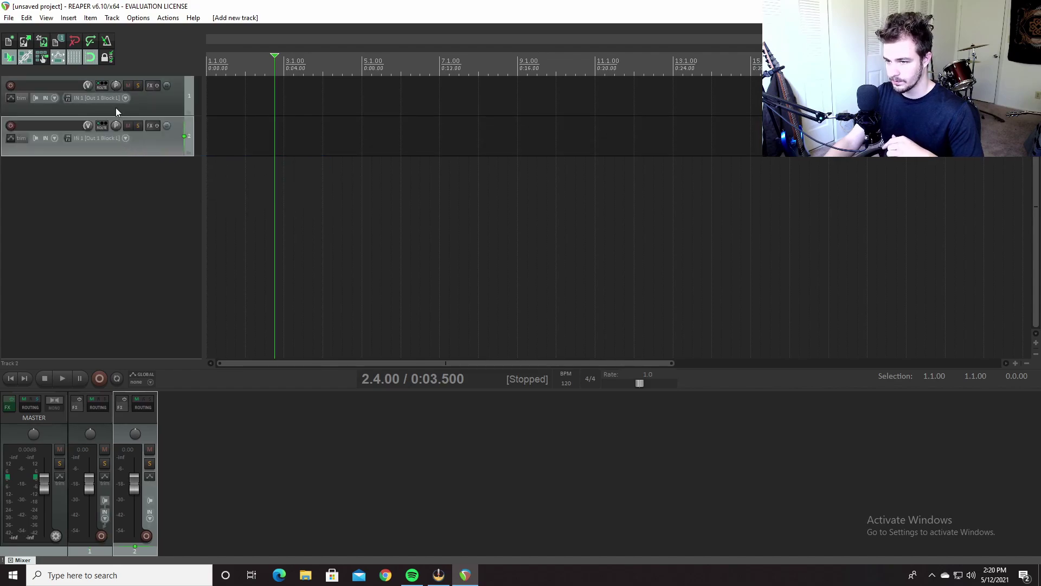
- Set track 1's mono input to IN 1 [Out 1 Block L] and track 2's mono input to IN 5 [In 1 Instr]
{"action": "left_click", "coordinate": [126, 99]}
{"action": "mouse_move", "coordinate": [179, 108]}
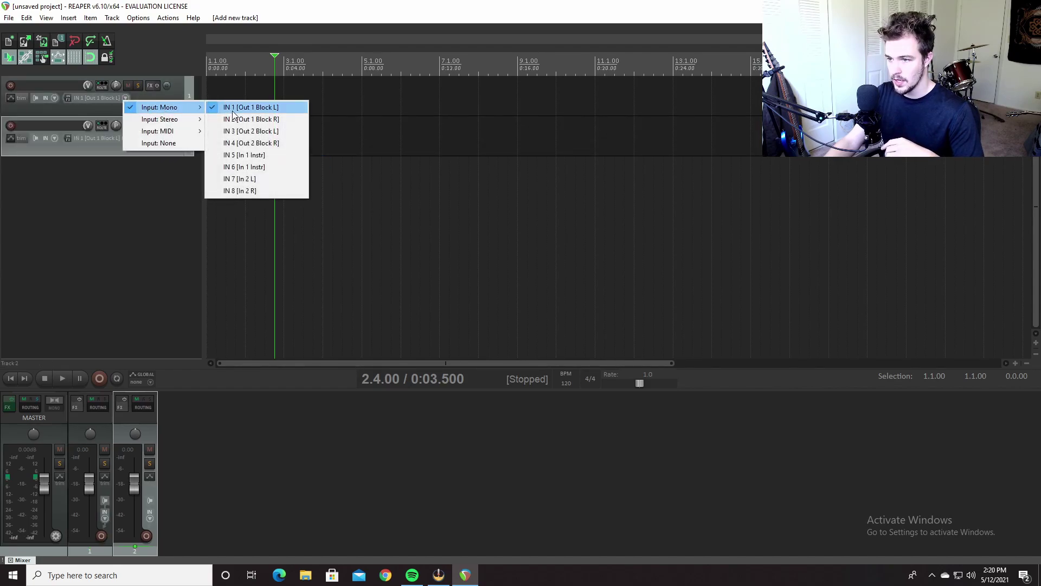
{"action": "left_click", "coordinate": [235, 110]}
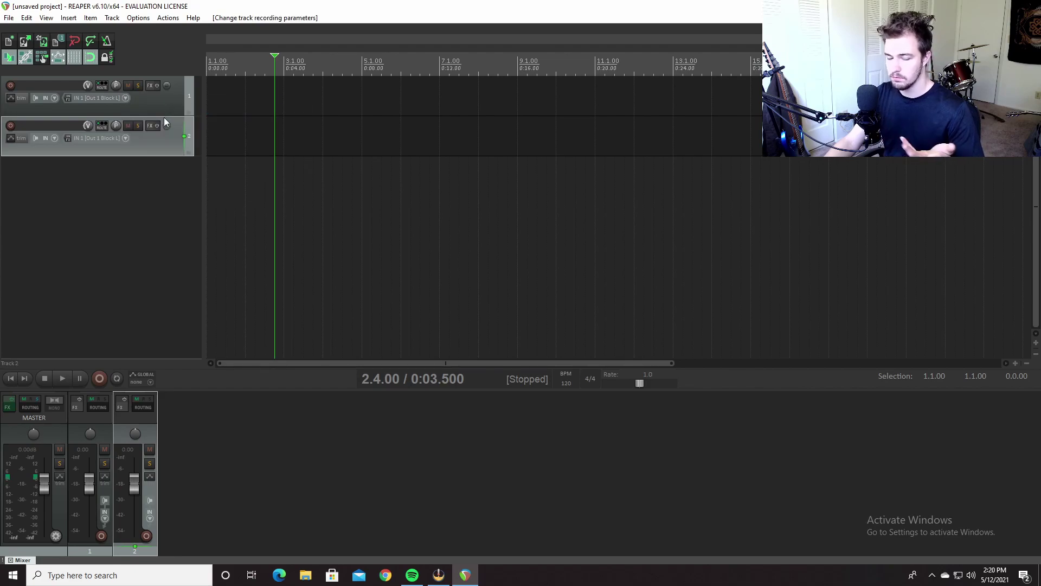
{"action": "left_click", "coordinate": [124, 139]}
{"action": "mouse_move", "coordinate": [175, 142]}
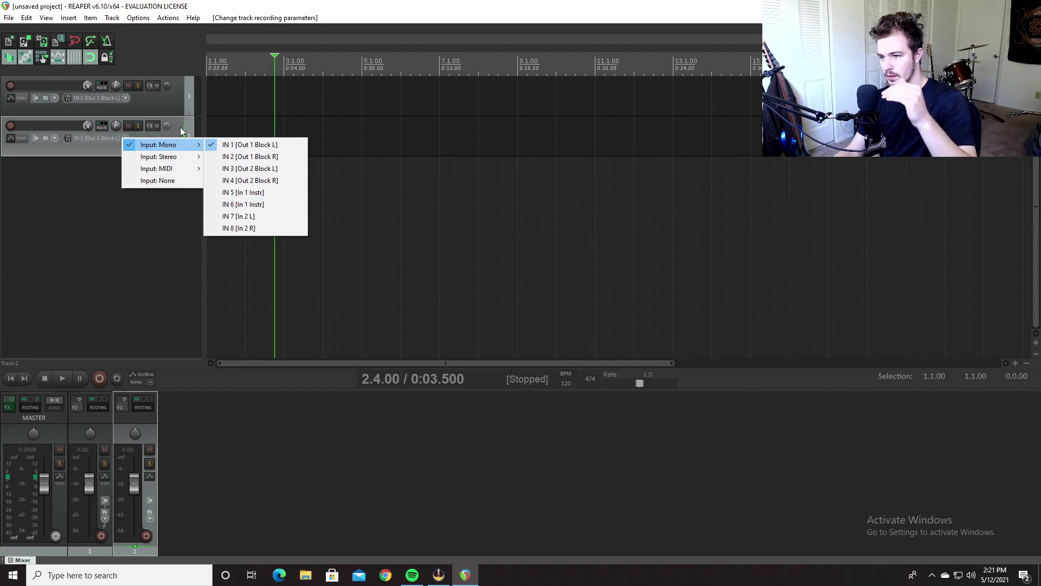
{"action": "left_click", "coordinate": [237, 192]}
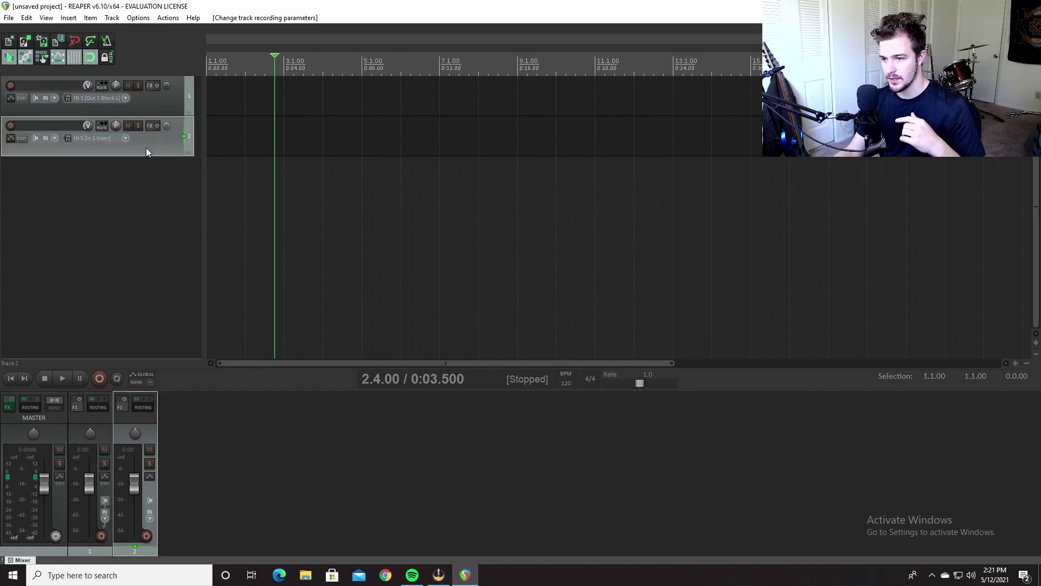
- Arm both tracks, record a guitar take on them simultaneously, and save the recorded media
{"action": "left_click", "coordinate": [10, 85]}
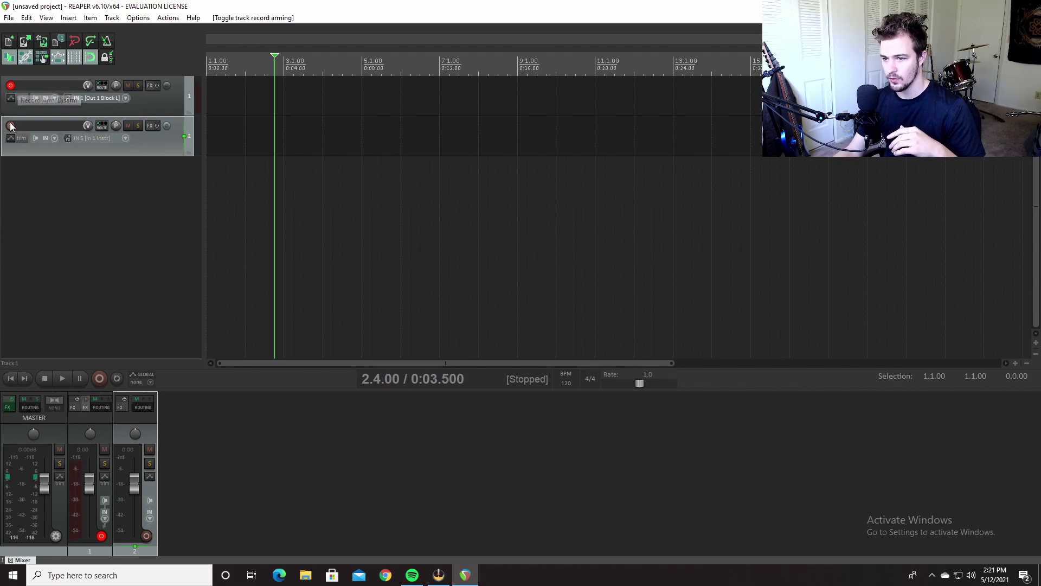
{"action": "left_click", "coordinate": [10, 126]}
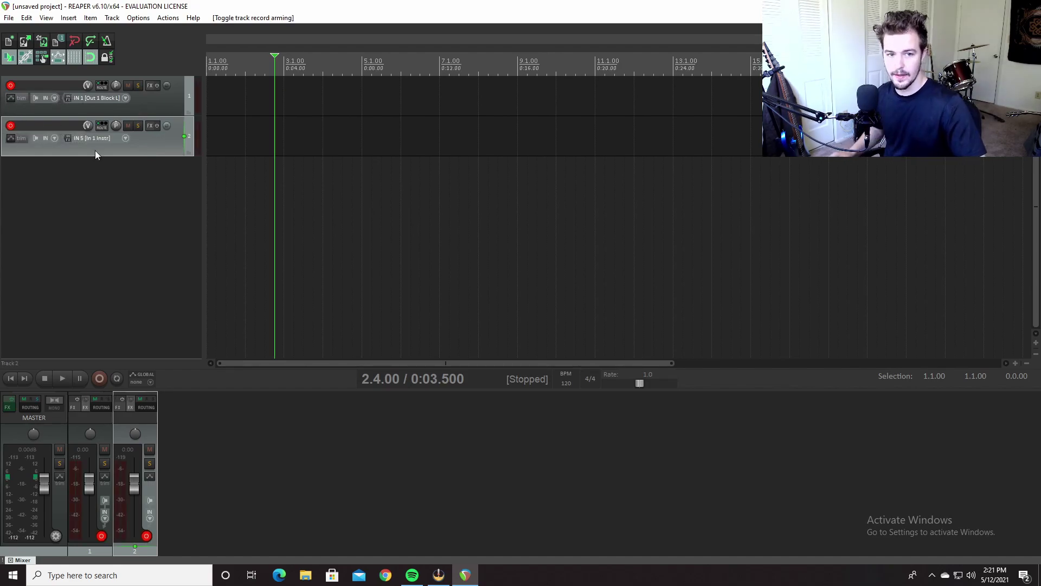
{"action": "key", "text": "ctrl+r"}
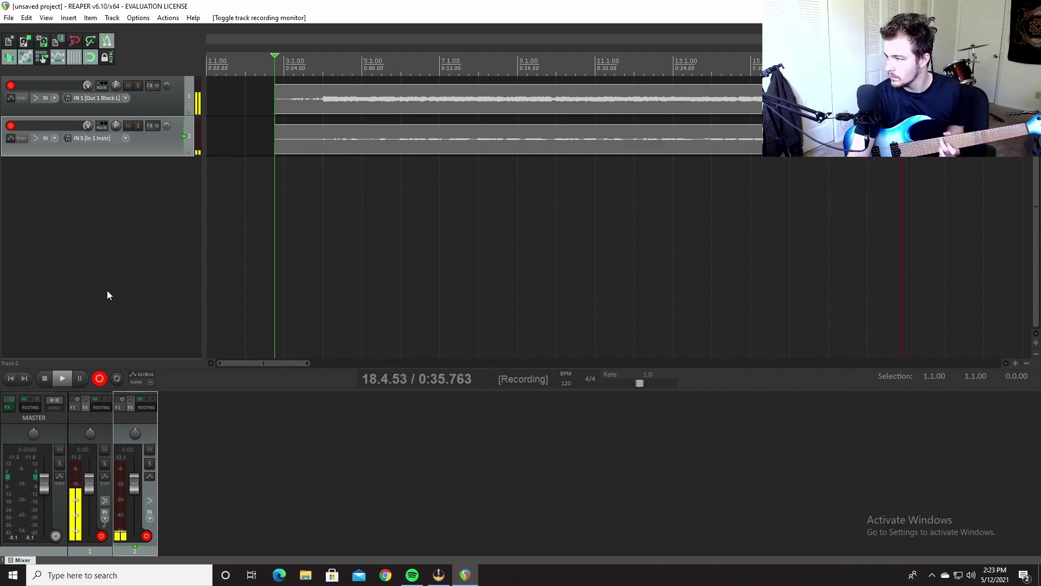
{"action": "key", "text": "space"}
{"action": "key", "text": "Return"}
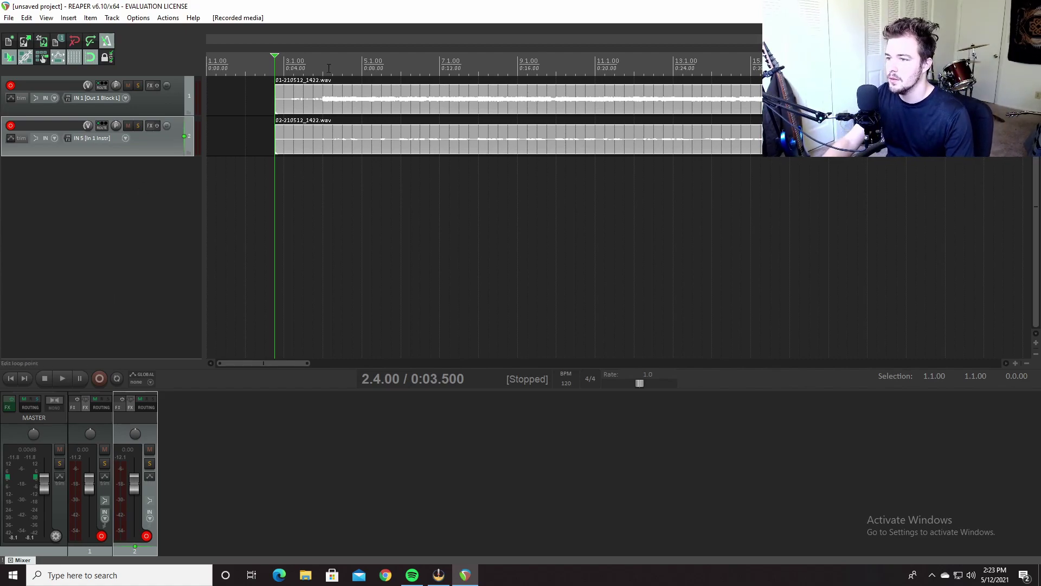
- Play the take from 4.1.00 and solo track 2 to hear the dry signal alone
{"action": "key", "text": "space"}
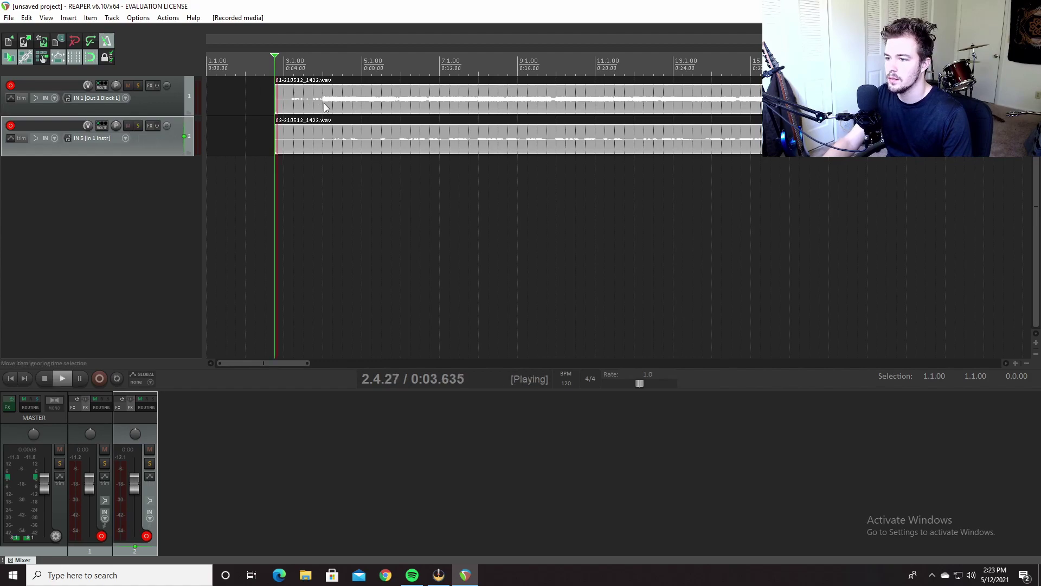
{"action": "left_click", "coordinate": [323, 103]}
{"action": "left_click", "coordinate": [140, 125]}
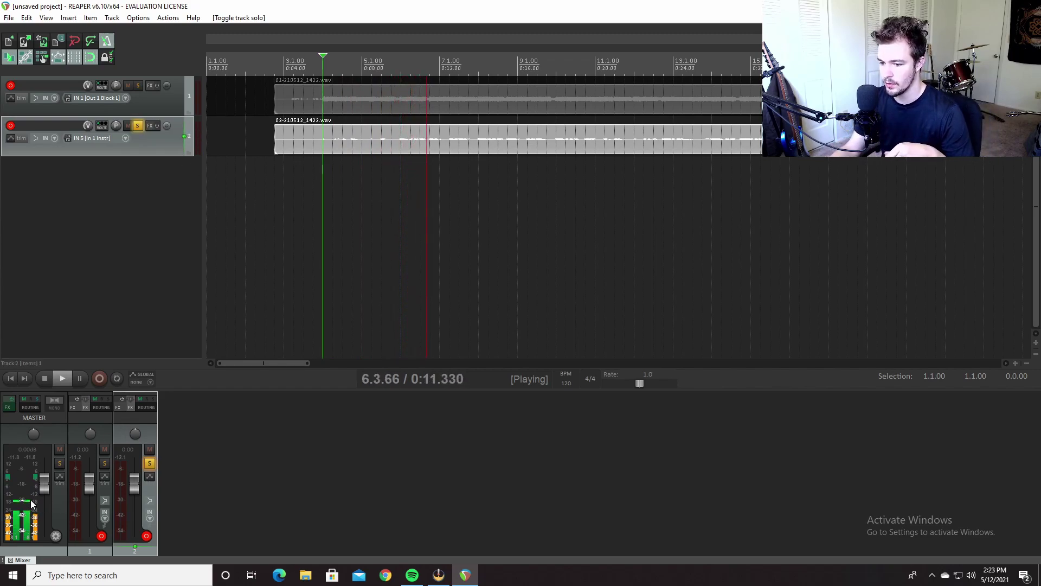
{"action": "key", "text": "space"}
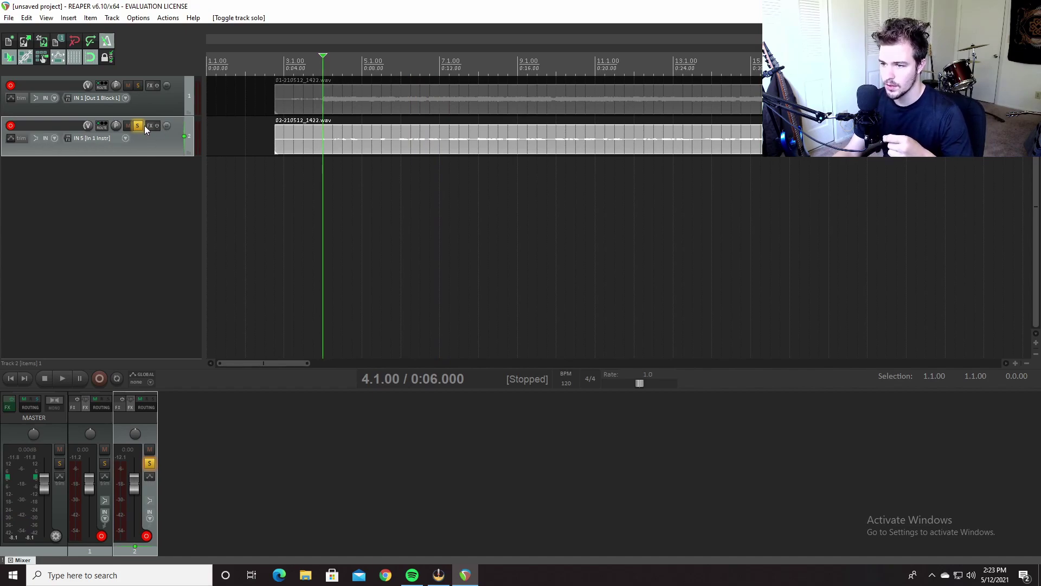
- Try muting track 2 by lowering its routing volume to -inf with the master send on, and play it back
{"action": "left_click", "coordinate": [101, 125]}
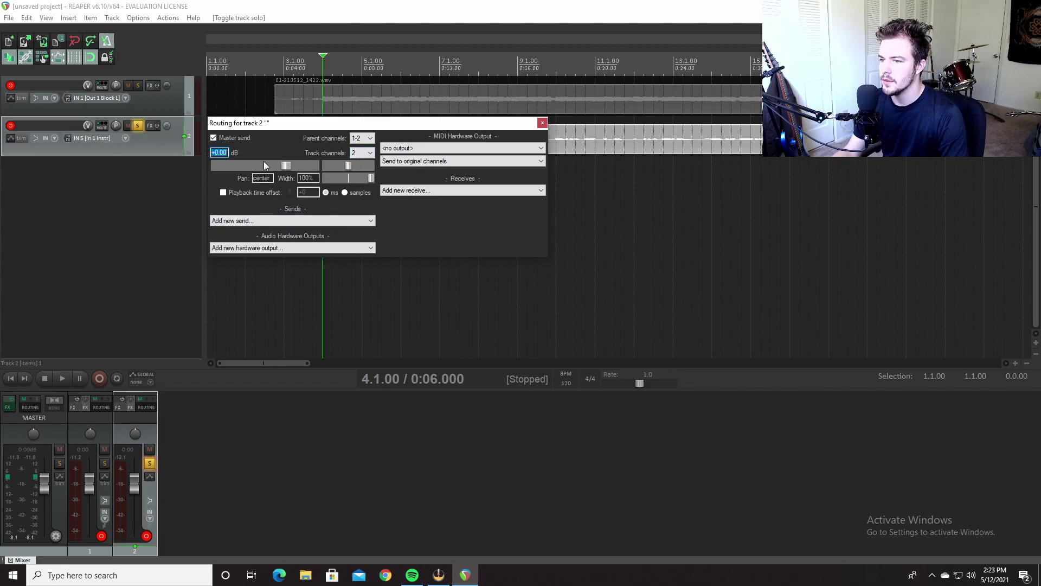
{"action": "left_click", "coordinate": [215, 138]}
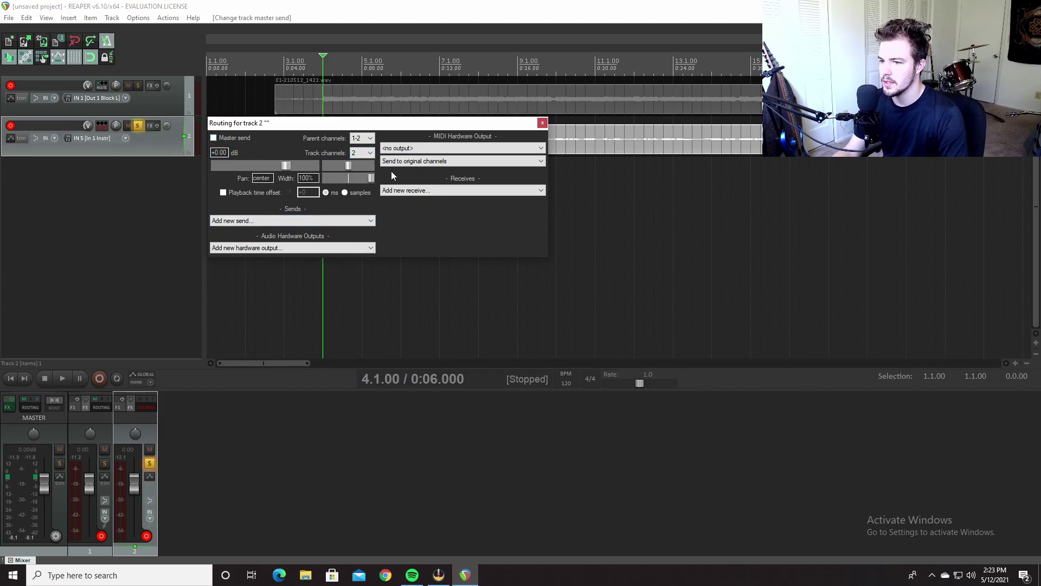
{"action": "left_click", "coordinate": [214, 139]}
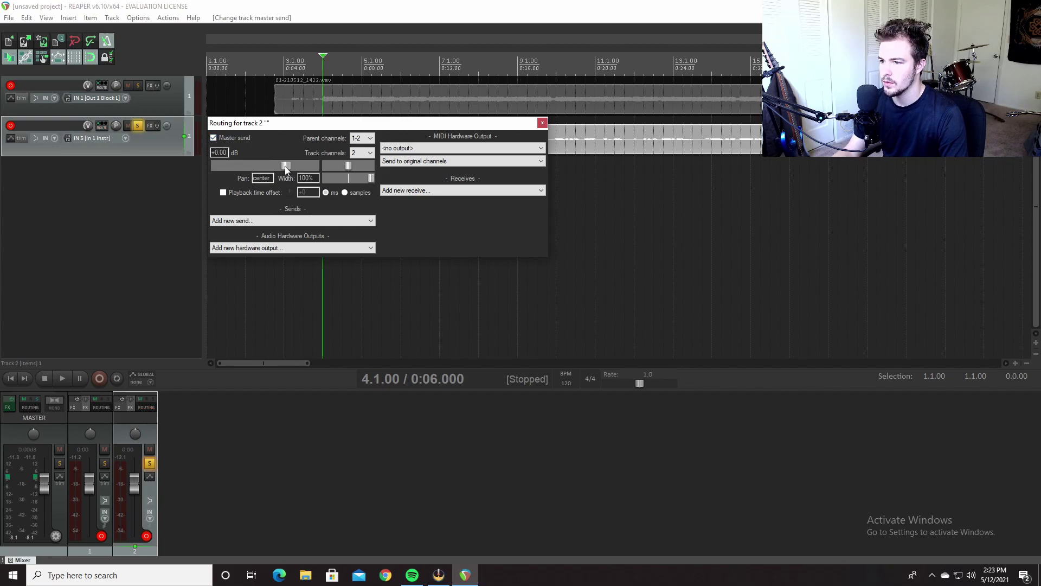
{"action": "left_click_drag", "start_coordinate": [284, 166], "coordinate": [180, 167]}
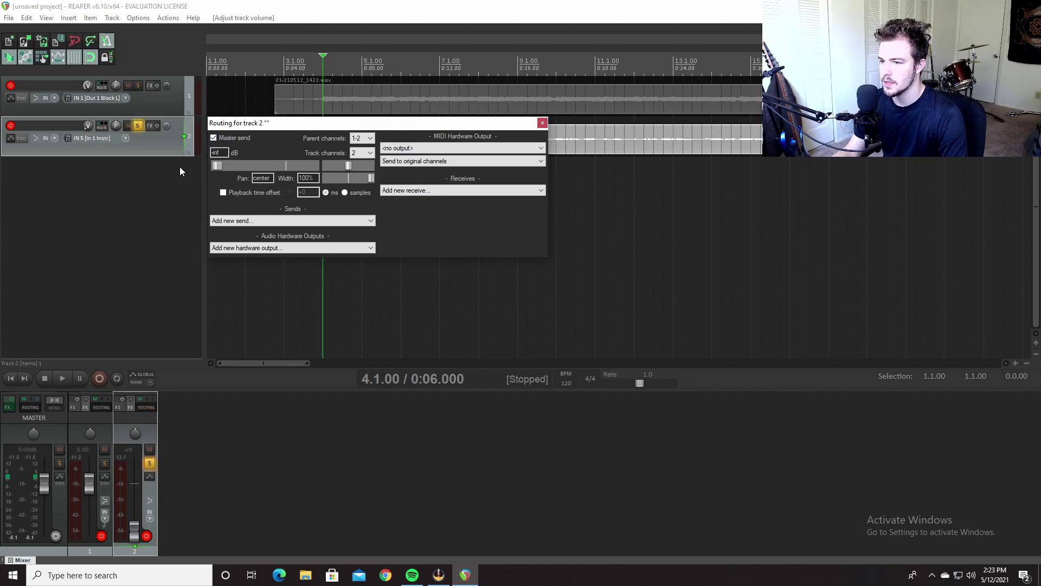
{"action": "left_click", "coordinate": [542, 123]}
{"action": "key", "text": "space"}
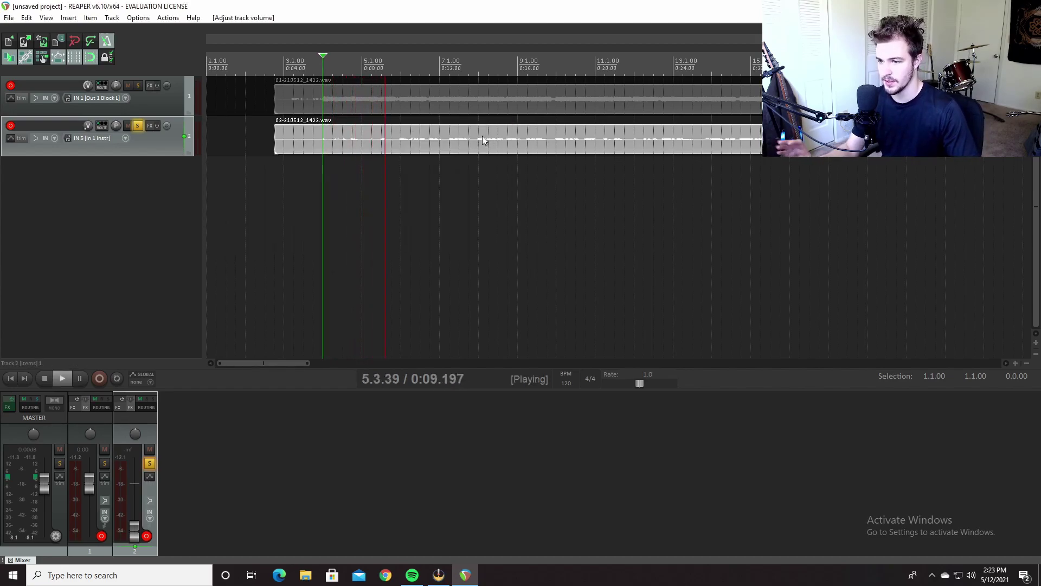
{"action": "key", "text": "space"}
- In track 2's routing, restore the volume to 0.00 dB, disable the master send, and add hardware output OUT 7 [In U Block L]
{"action": "left_click", "coordinate": [101, 125]}
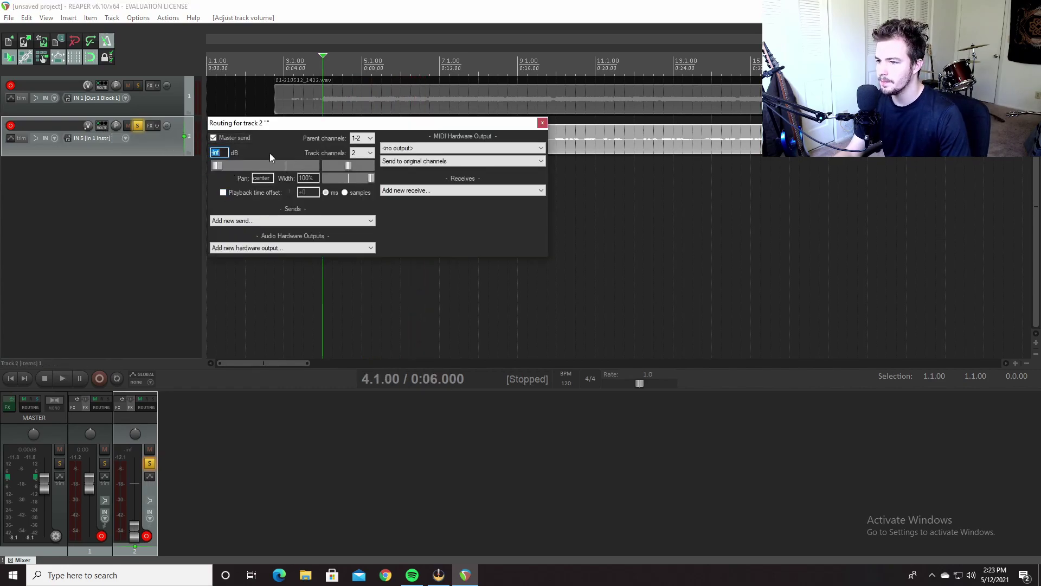
{"action": "left_click_drag", "start_coordinate": [217, 166], "coordinate": [280, 168]}
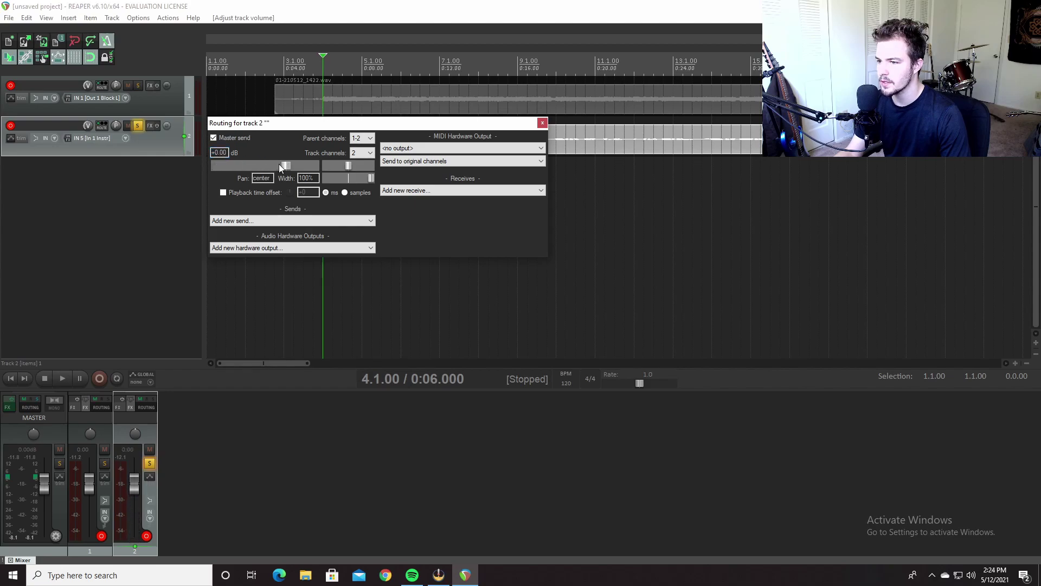
{"action": "left_click", "coordinate": [213, 138]}
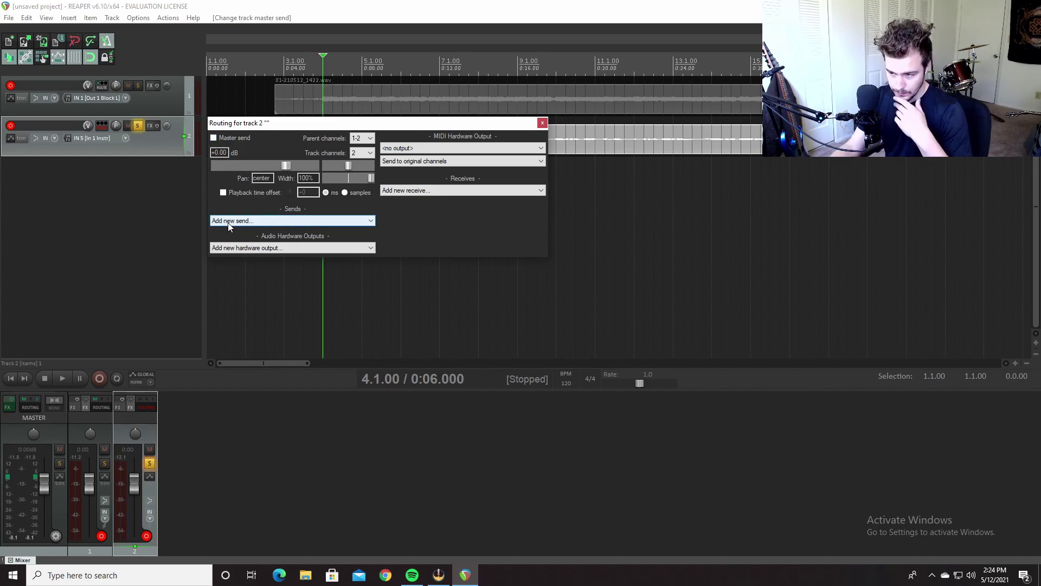
{"action": "left_click", "coordinate": [280, 248]}
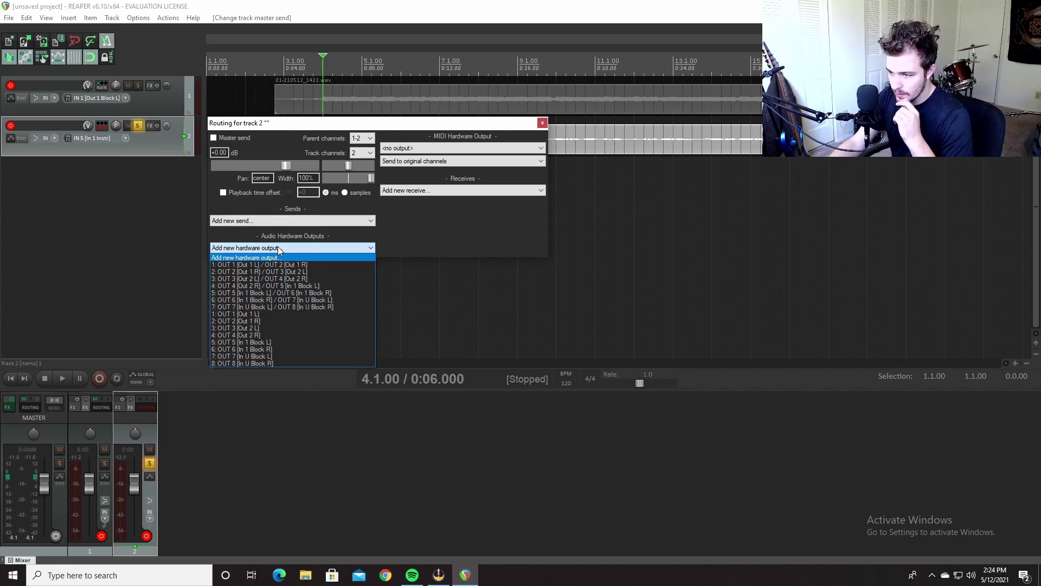
{"action": "left_click", "coordinate": [256, 356]}
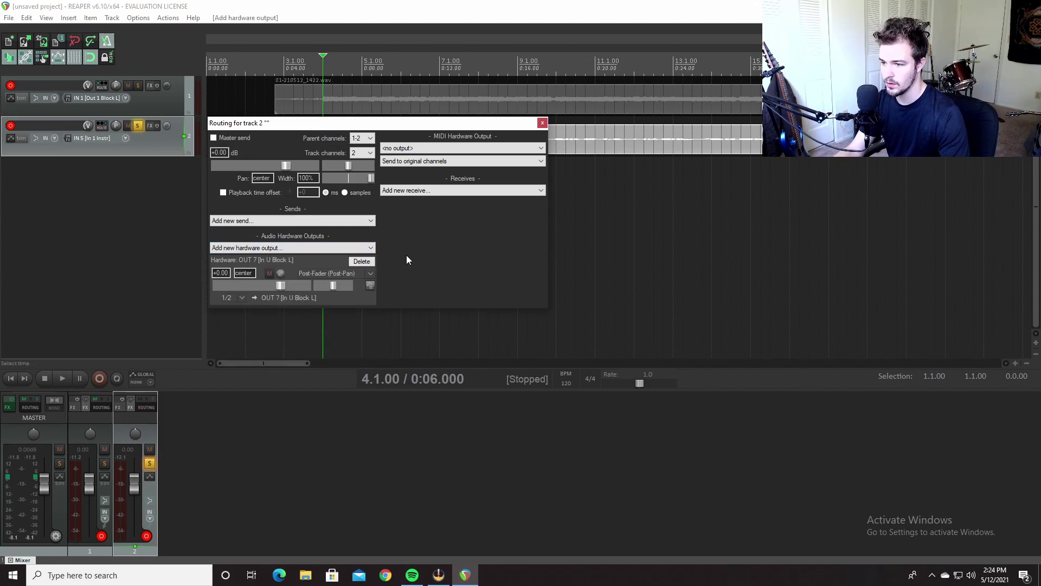
- Close track 2's routing window and play the take briefly from 4.1.00 to check the hardware output routing
{"action": "left_click", "coordinate": [542, 122]}
{"action": "key", "text": "space"}
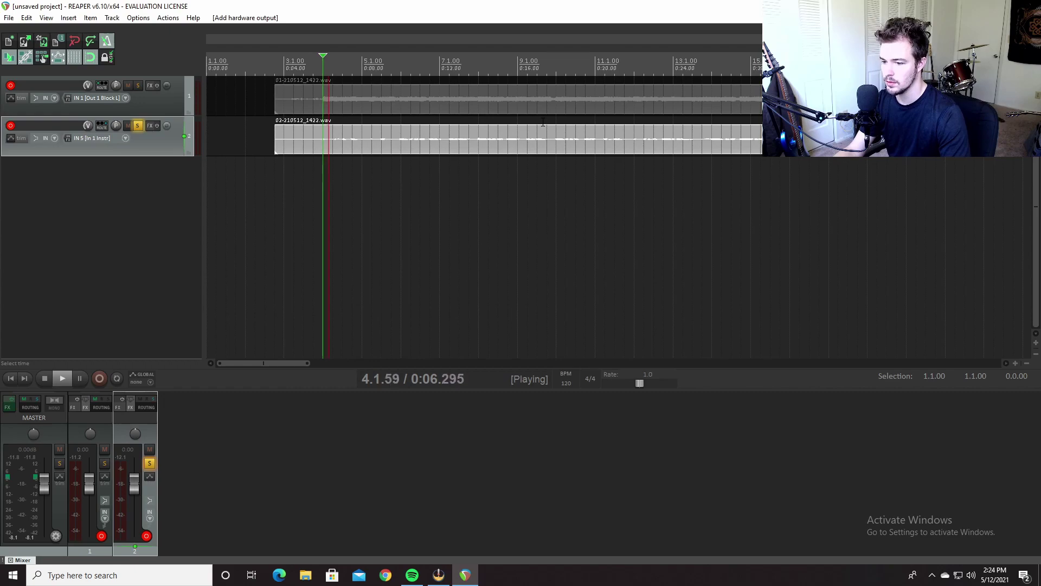
{"action": "key", "text": "space"}
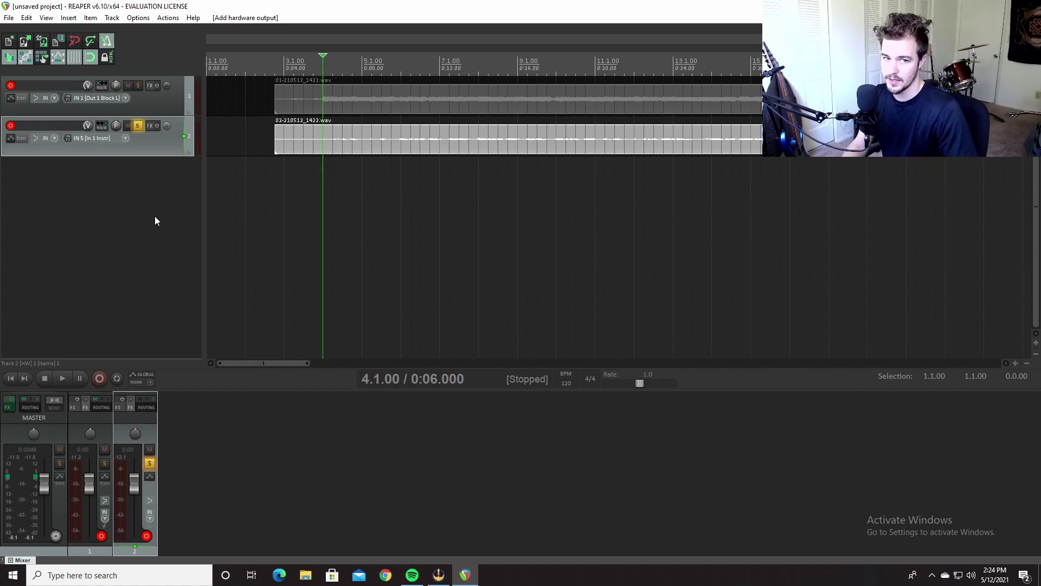
- Launch Axe-Edit III to bring up the preset's block grid
{"action": "key", "text": "super"}
{"action": "type", "text": "asi"}
{"action": "key", "text": "Return"}
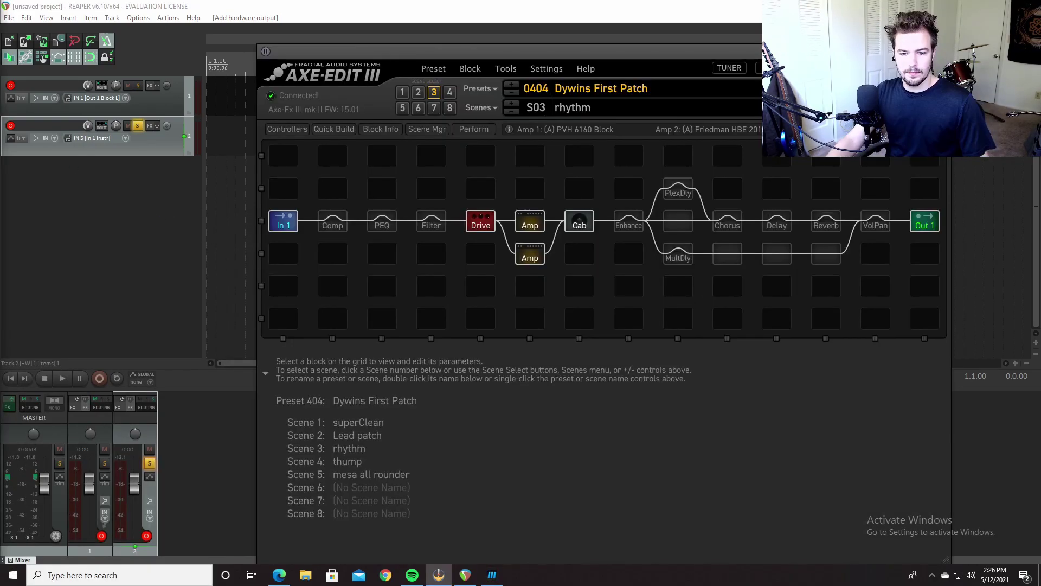
- Switch back to REAPER and disarm tracks 1 and 2 for recording
{"action": "left_click", "coordinate": [69, 178]}
{"action": "left_click", "coordinate": [10, 125]}
{"action": "left_click", "coordinate": [10, 85]}
- Insert a new track, place it below track 2 as track 3, and solo it
{"action": "right_click", "coordinate": [84, 224]}
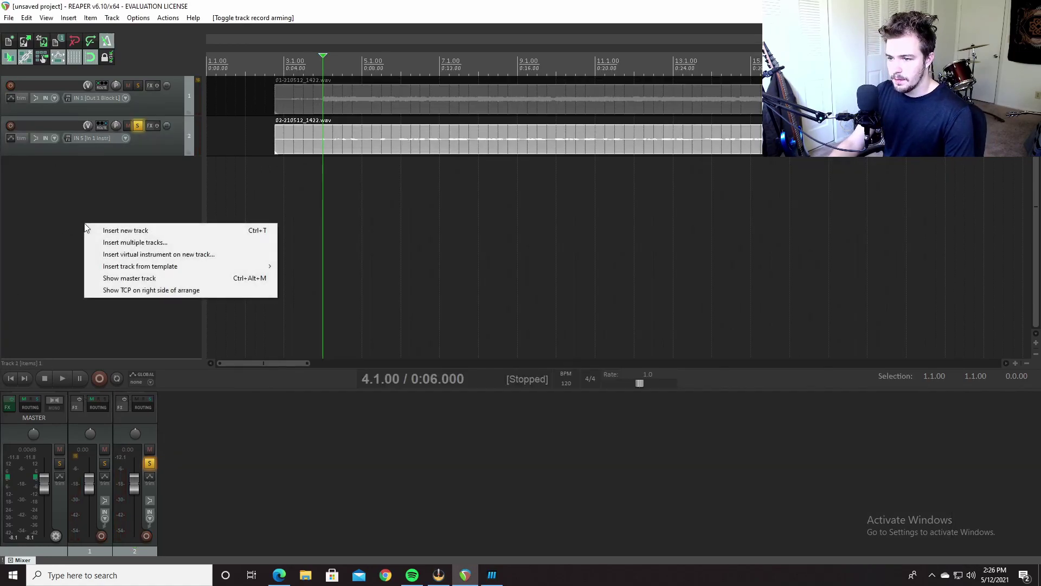
{"action": "left_click", "coordinate": [122, 231]}
{"action": "left_click_drag", "start_coordinate": [159, 148], "coordinate": [155, 212]}
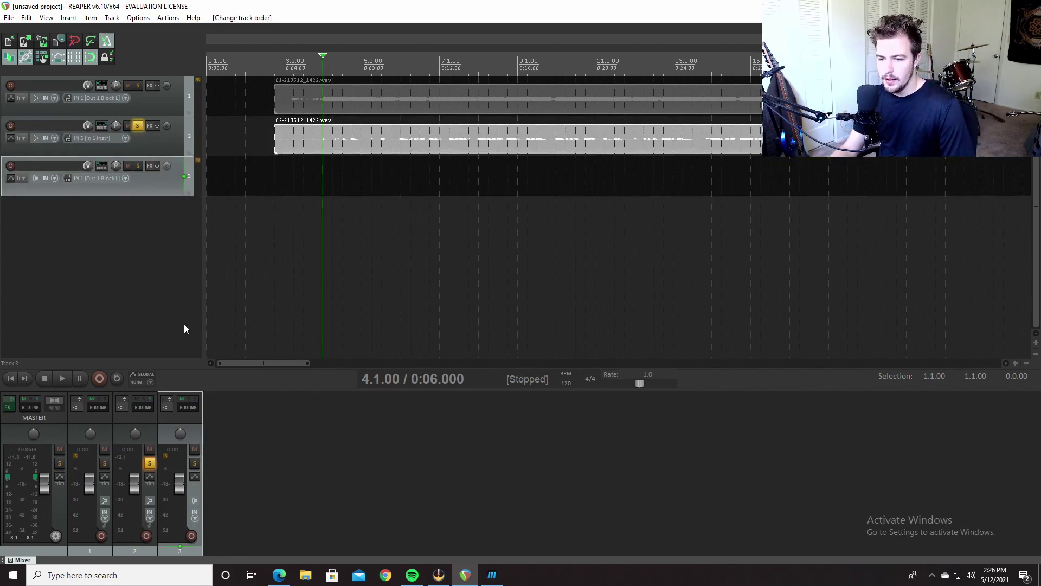
{"action": "left_click", "coordinate": [137, 166]}
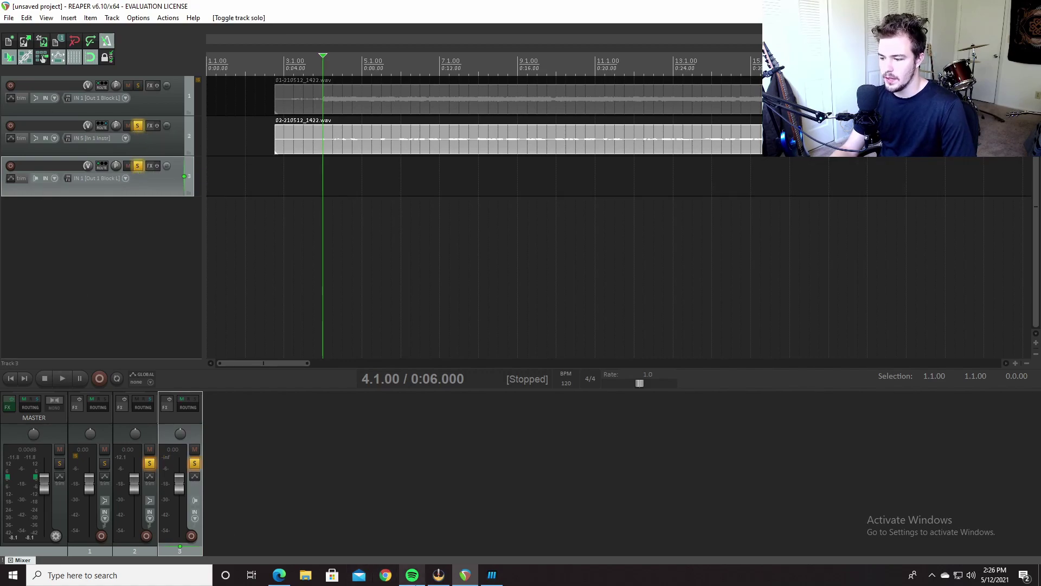
- Review track 2's routing, checking the master send and the hardware output assignment
{"action": "mouse_move", "coordinate": [494, 581]}
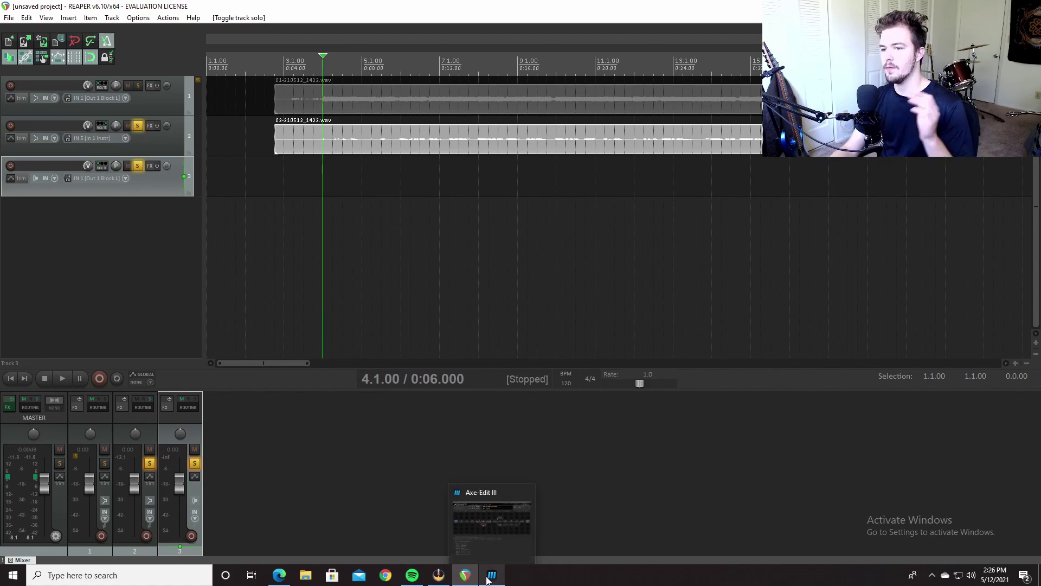
{"action": "left_click", "coordinate": [102, 126]}
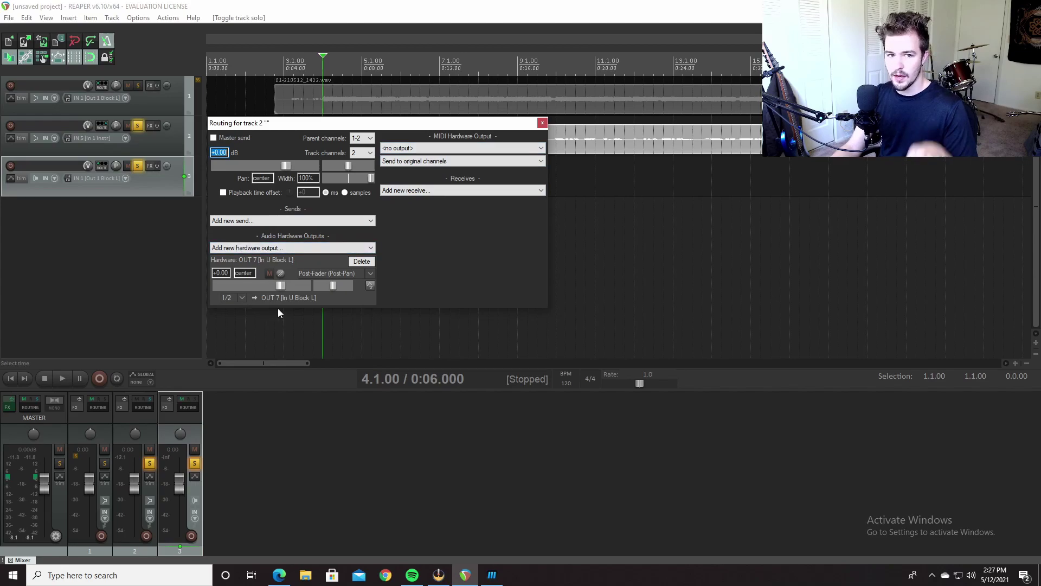
{"action": "left_click", "coordinate": [542, 123]}
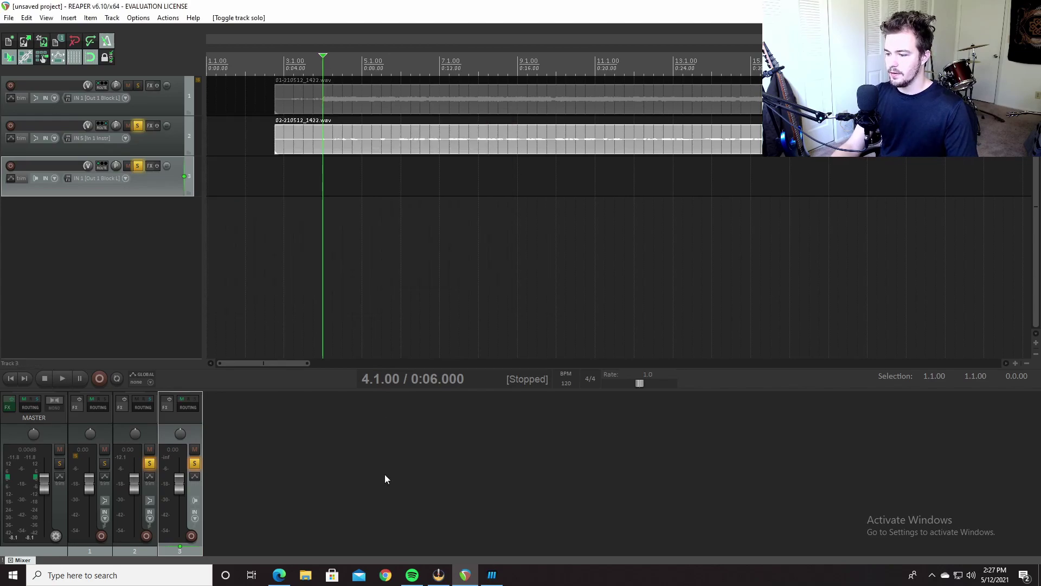
- In Axe-Edit III, add an Input USB block above In 1 and connect it to the Comp block
{"action": "left_click", "coordinate": [491, 576]}
{"action": "right_click", "coordinate": [294, 190]}
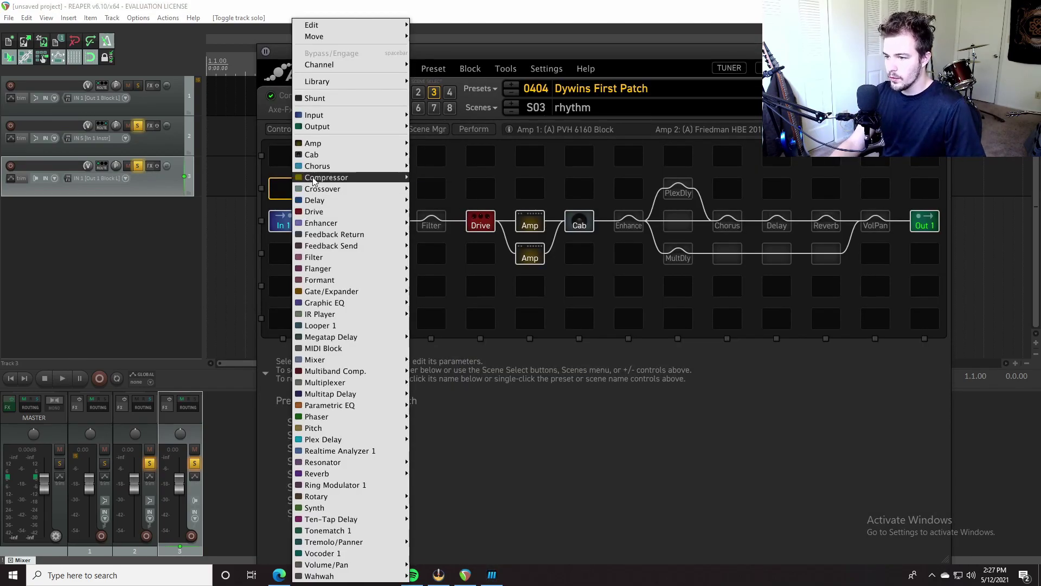
{"action": "mouse_move", "coordinate": [332, 118]}
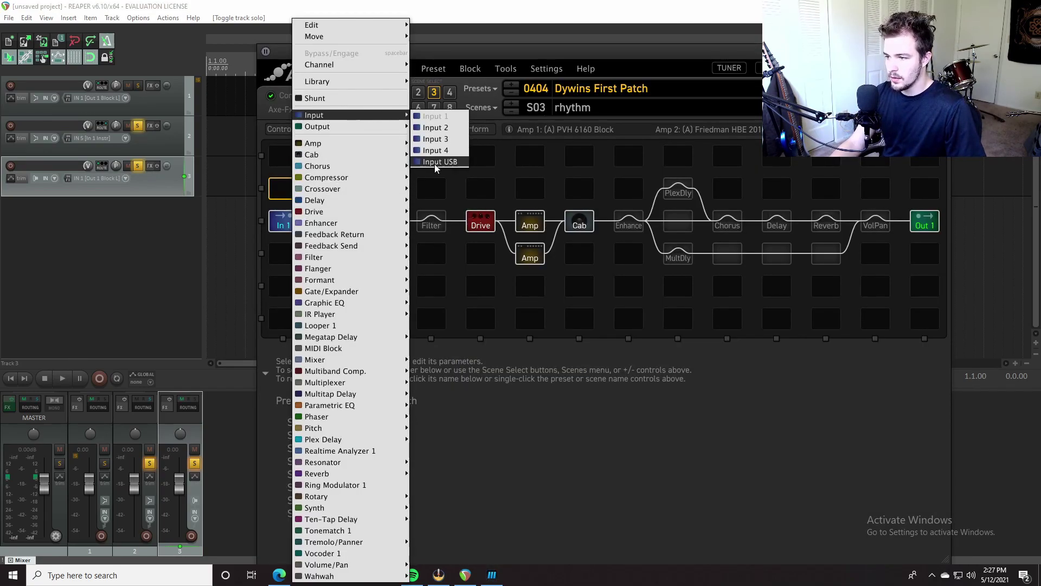
{"action": "left_click", "coordinate": [434, 161]}
{"action": "left_click_drag", "start_coordinate": [301, 189], "coordinate": [321, 221]}
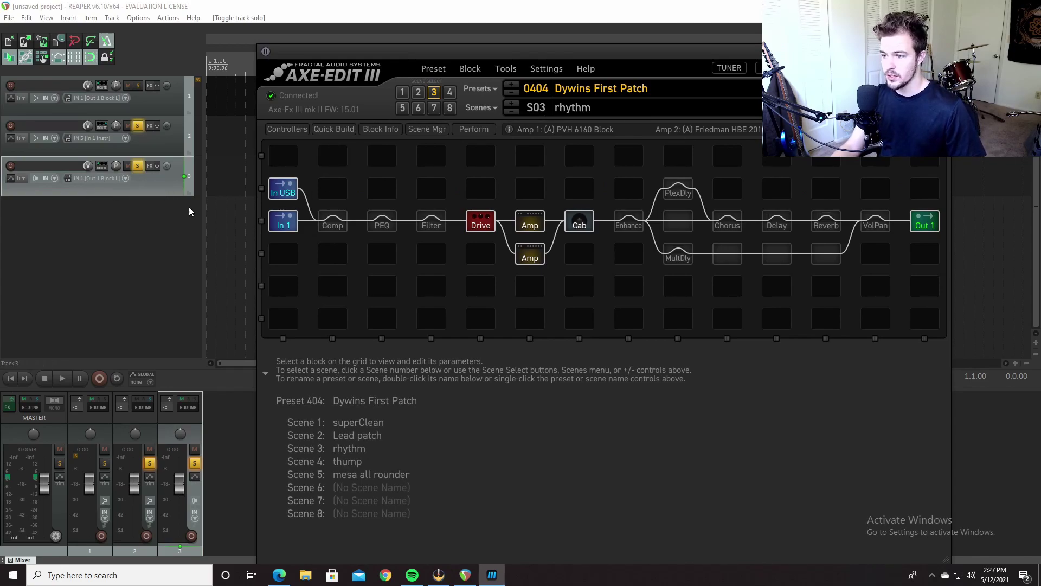
{"action": "left_click_drag", "start_coordinate": [404, 58], "coordinate": [435, 167]}
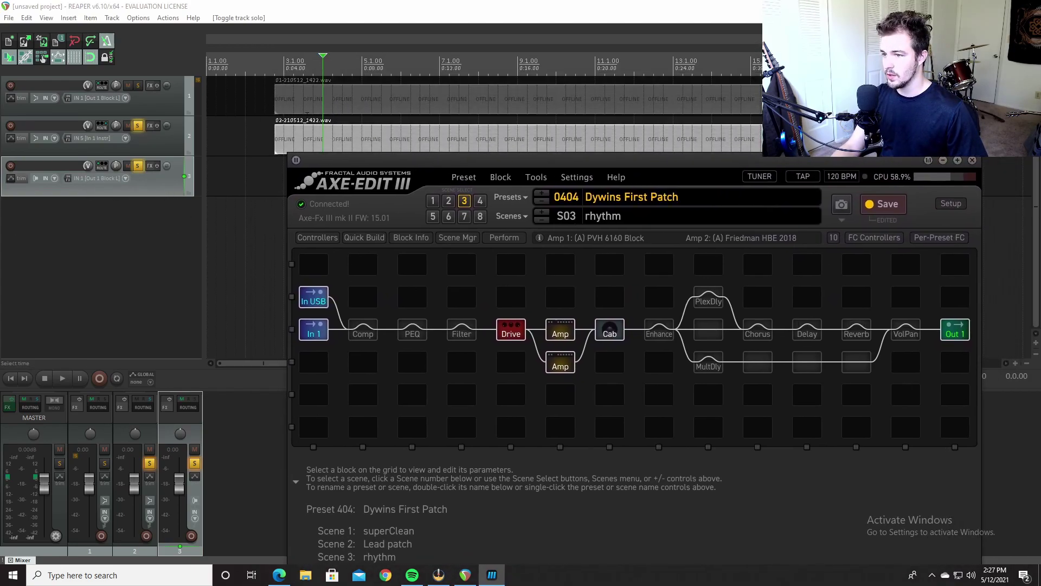
- Switch to REAPER and briefly play the soloed dry track through the Axe-Fx from 4.1.00
{"action": "left_click", "coordinate": [220, 162]}
{"action": "key", "text": "space"}
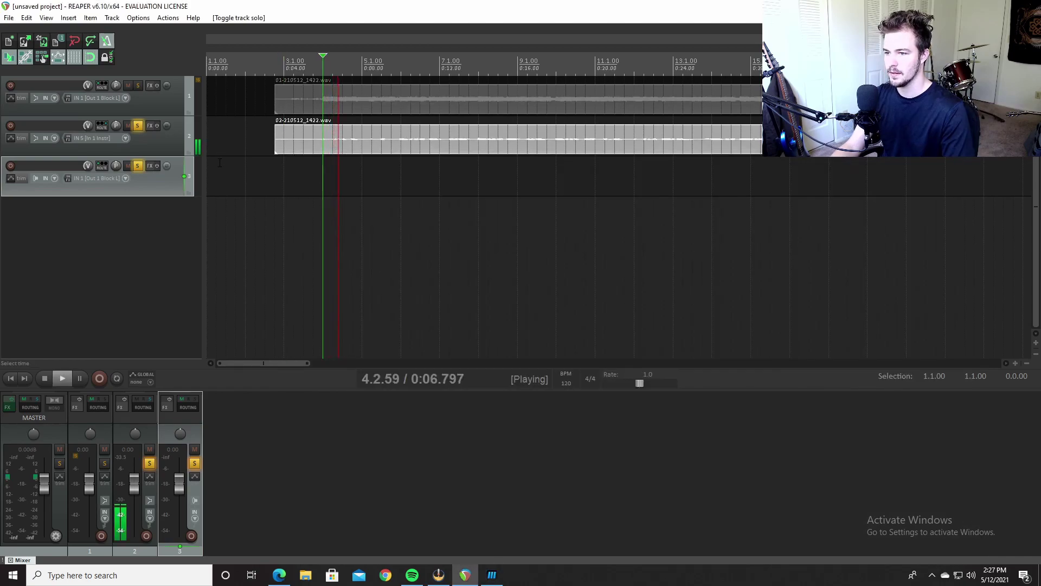
{"action": "key", "text": "space"}
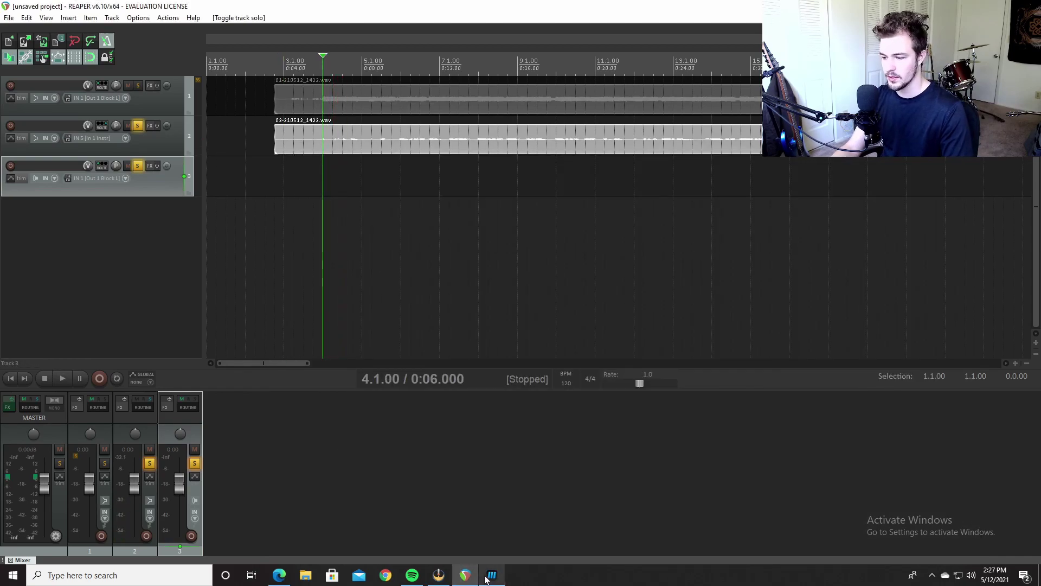
- Play the dry track while switching Axe-Edit III to scene 2 and then scene 1 (superClean), then close Axe-Edit III and stop playback
{"action": "key", "text": "space"}
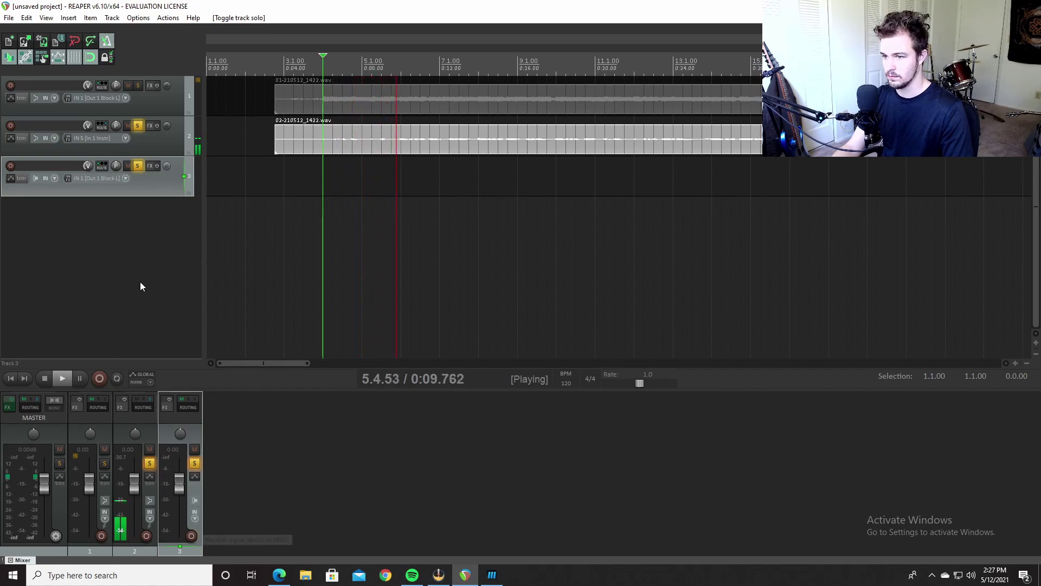
{"action": "left_click", "coordinate": [492, 575]}
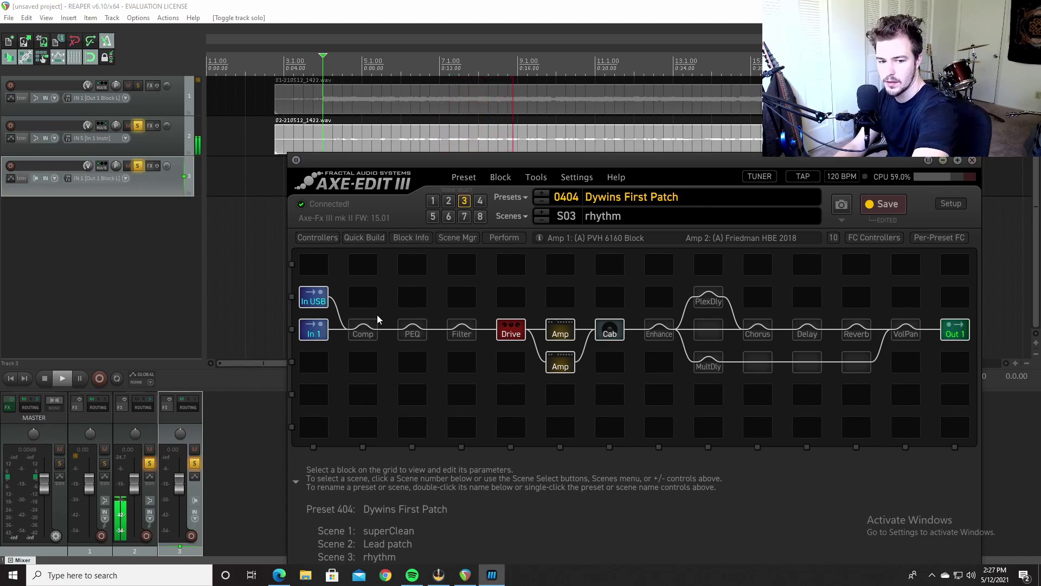
{"action": "left_click_drag", "start_coordinate": [544, 160], "coordinate": [536, 71]}
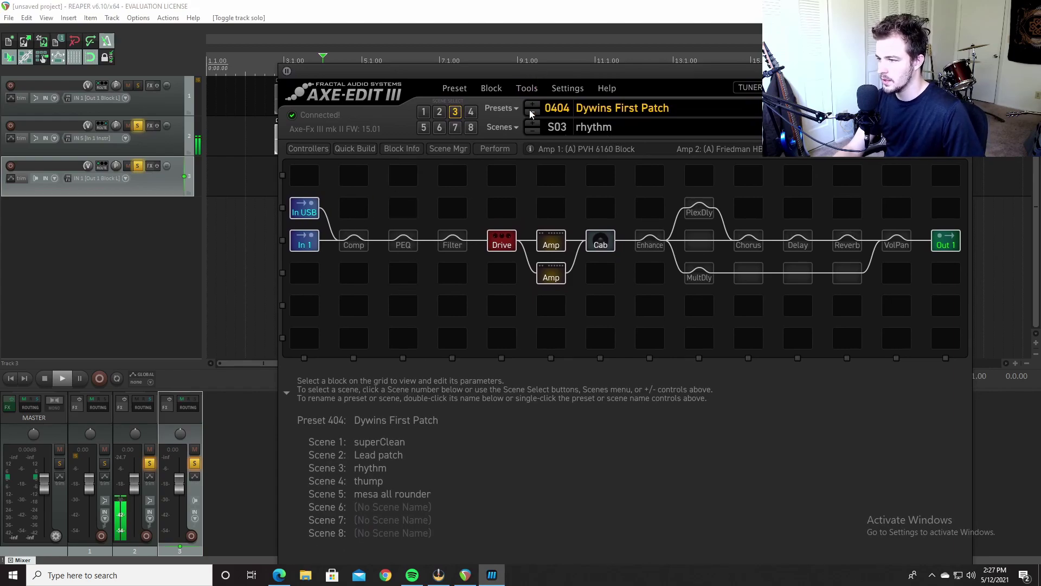
{"action": "left_click", "coordinate": [440, 111]}
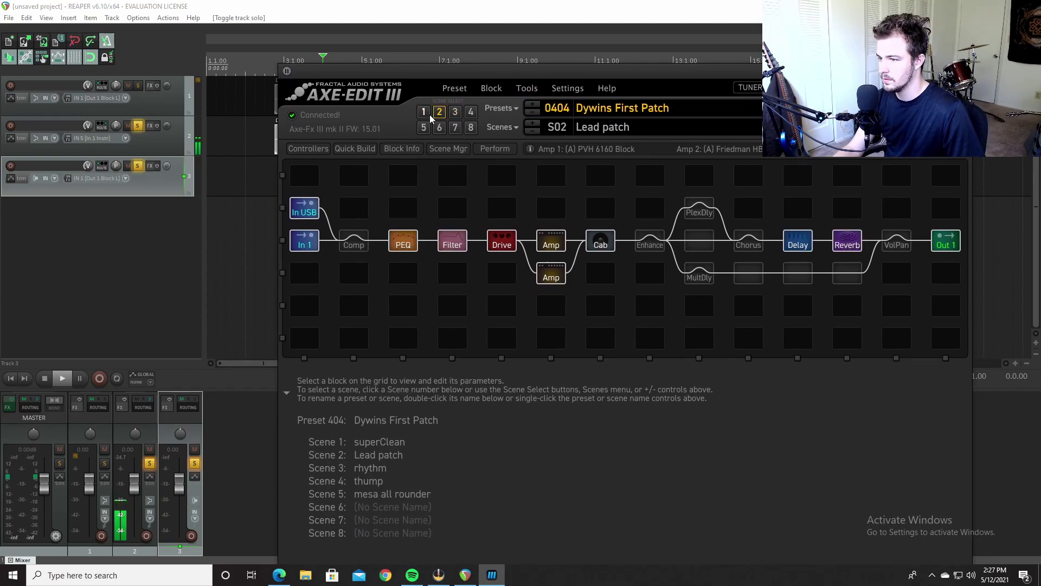
{"action": "left_click", "coordinate": [424, 112]}
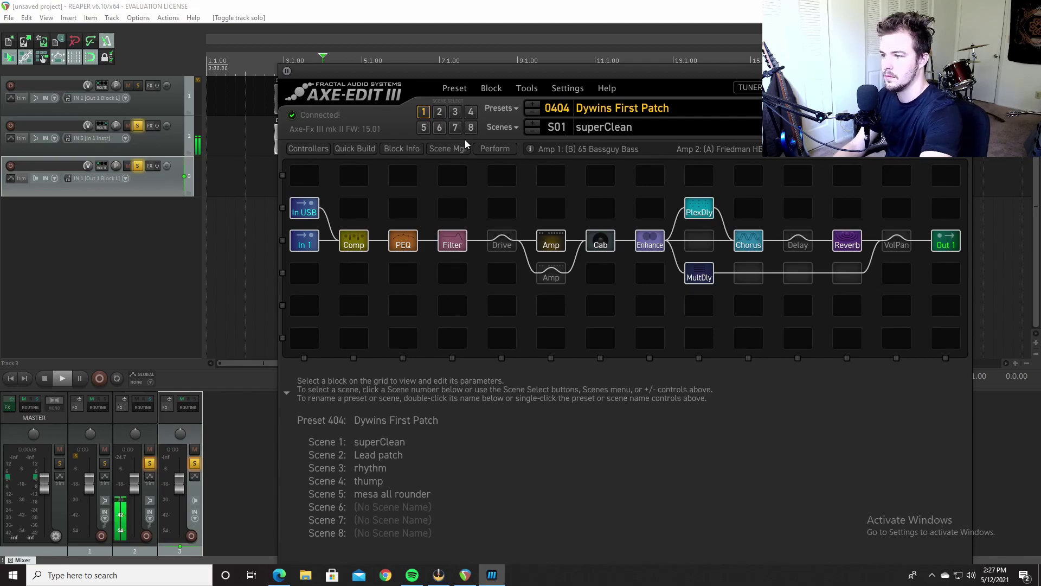
{"action": "left_click_drag", "start_coordinate": [488, 71], "coordinate": [411, 58]}
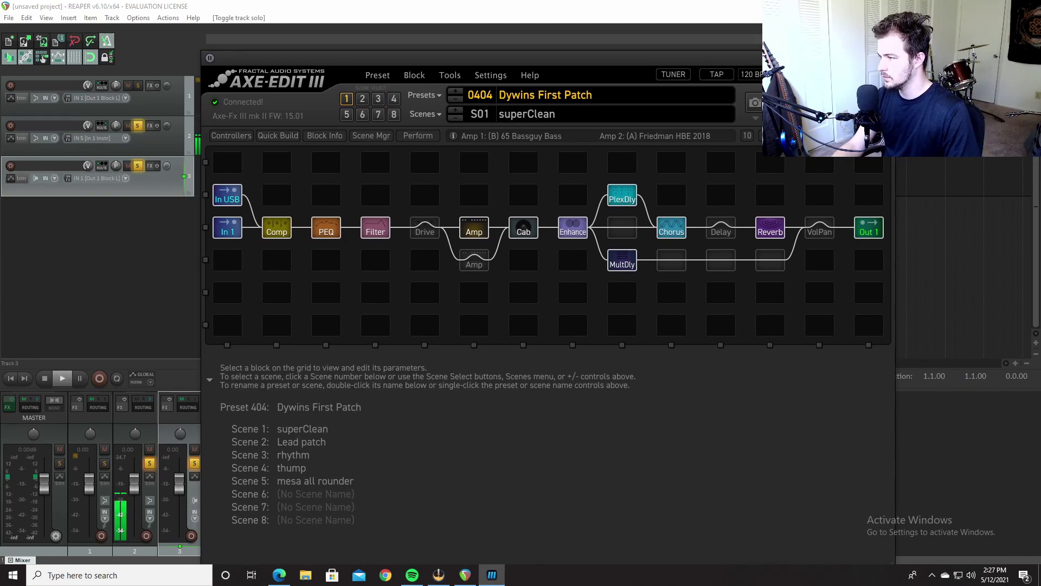
{"action": "key", "text": "alt+F4"}
{"action": "key", "text": "space"}
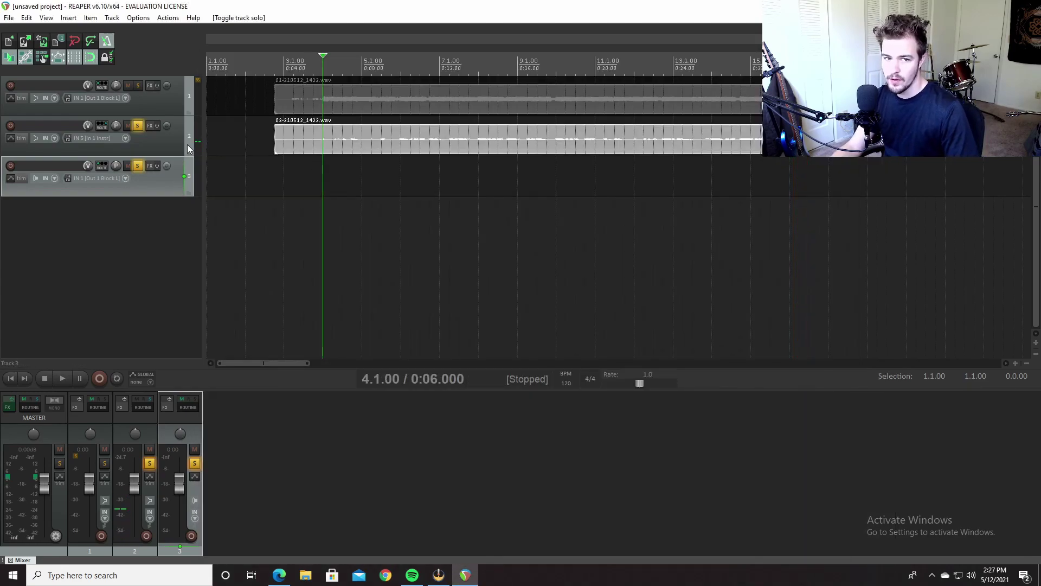
- Arm track 3, record the reamped signal on it from 3.4.00, and save the recorded media
{"action": "left_click", "coordinate": [10, 165]}
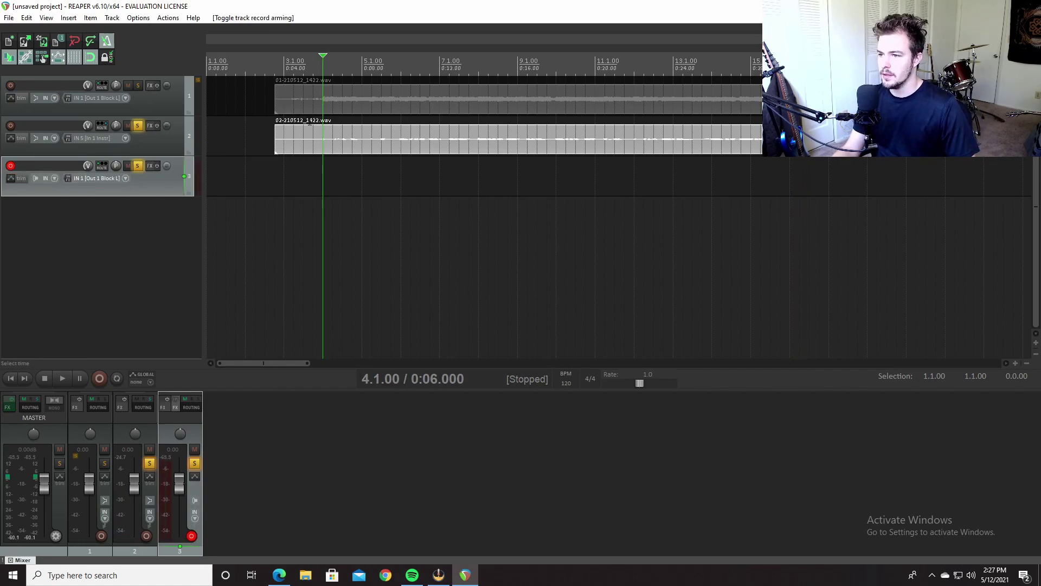
{"action": "key", "text": "Left"}
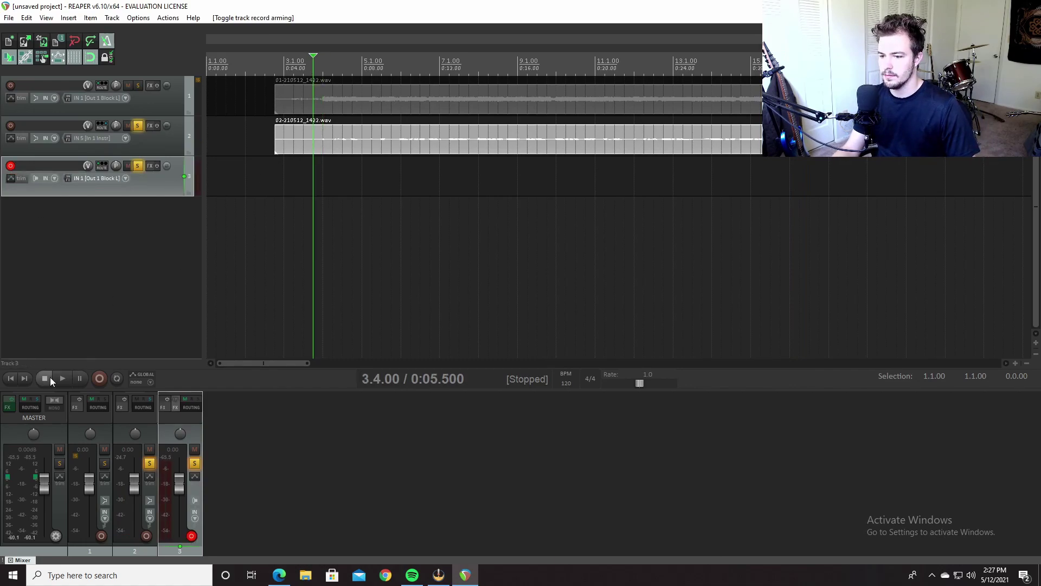
{"action": "left_click", "coordinate": [97, 378]}
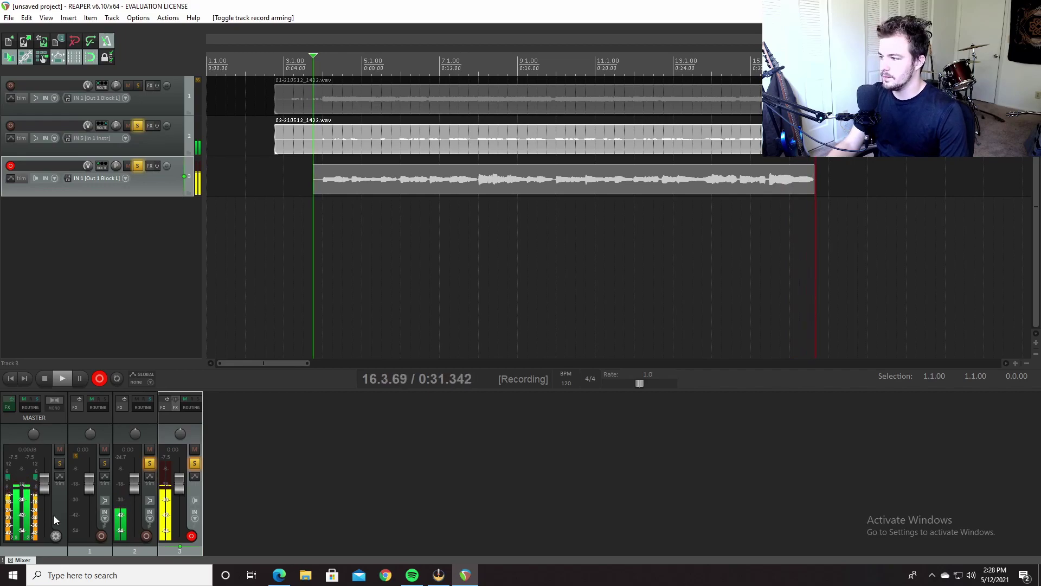
{"action": "left_click", "coordinate": [41, 381]}
{"action": "left_click", "coordinate": [471, 356]}
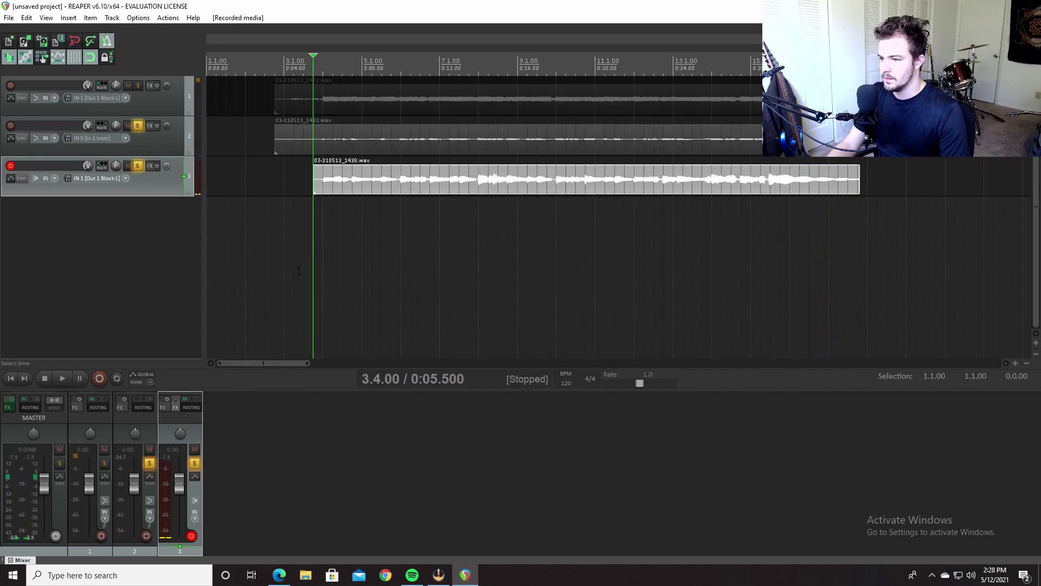
- Unsolo track 2, play the reamped take on track 3 alone from 4.1.00, and clear track 3's solo
{"action": "left_click", "coordinate": [128, 126]}
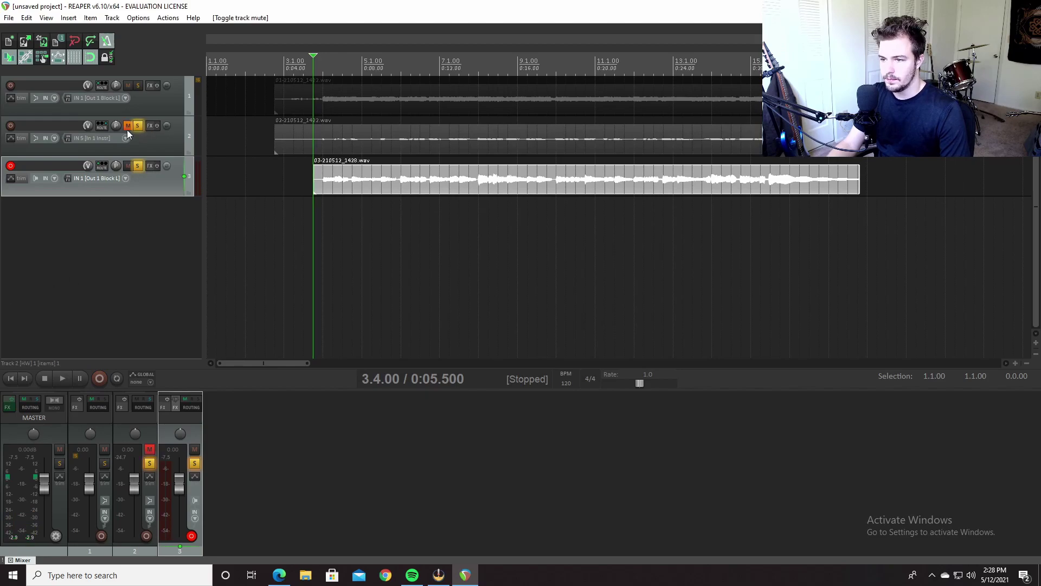
{"action": "left_click", "coordinate": [137, 126]}
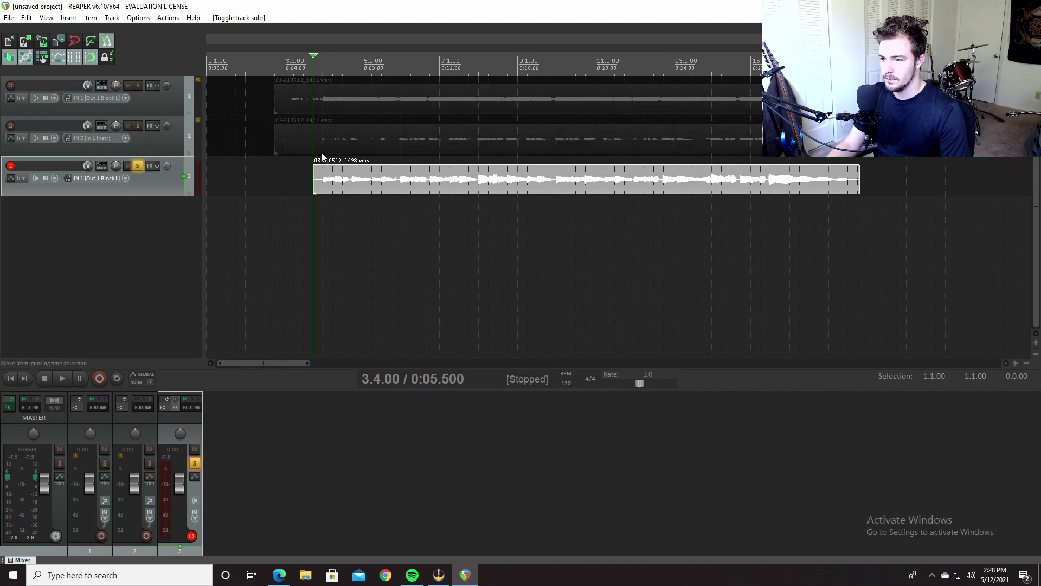
{"action": "left_click", "coordinate": [321, 152]}
{"action": "key", "text": "space"}
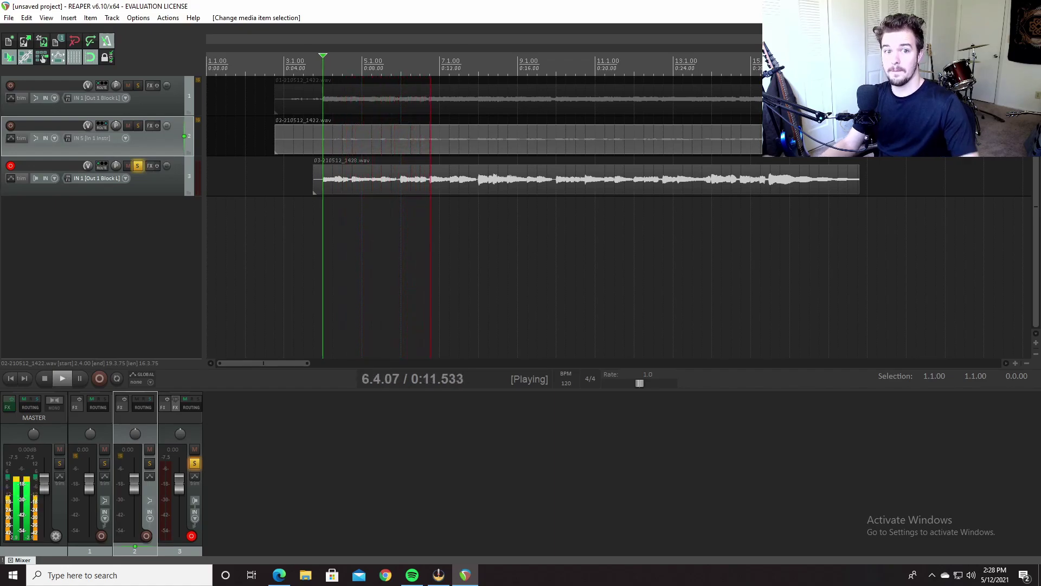
{"action": "key", "text": "space"}
{"action": "left_click", "coordinate": [138, 166]}
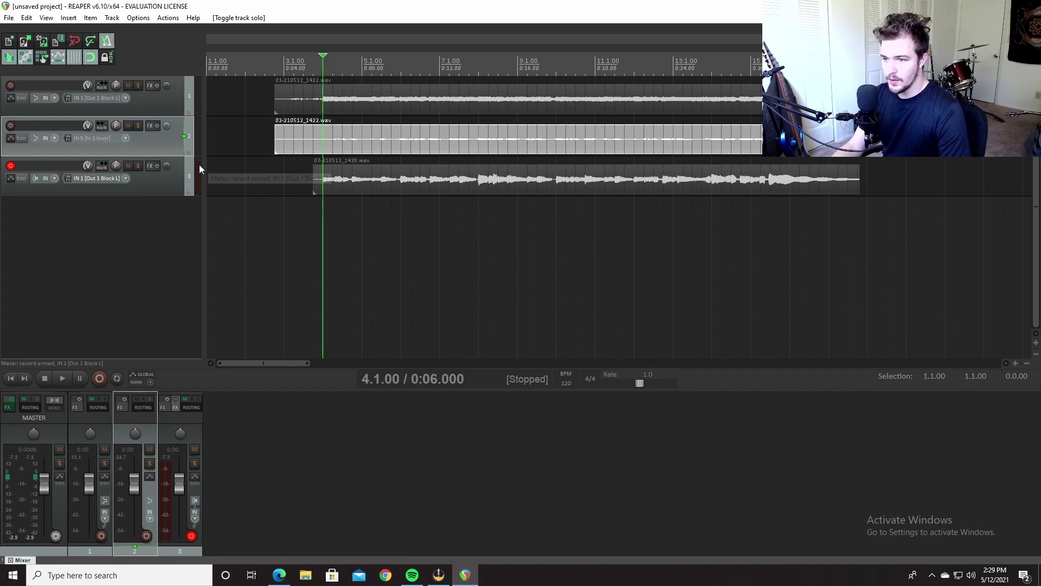
- Select tracks 1 and 2 together, open the dialog for saving them as a track template, and cancel it
{"action": "left_click", "coordinate": [154, 100]}
{"action": "left_click", "coordinate": [161, 141]}
{"action": "left_click", "coordinate": [167, 102]}
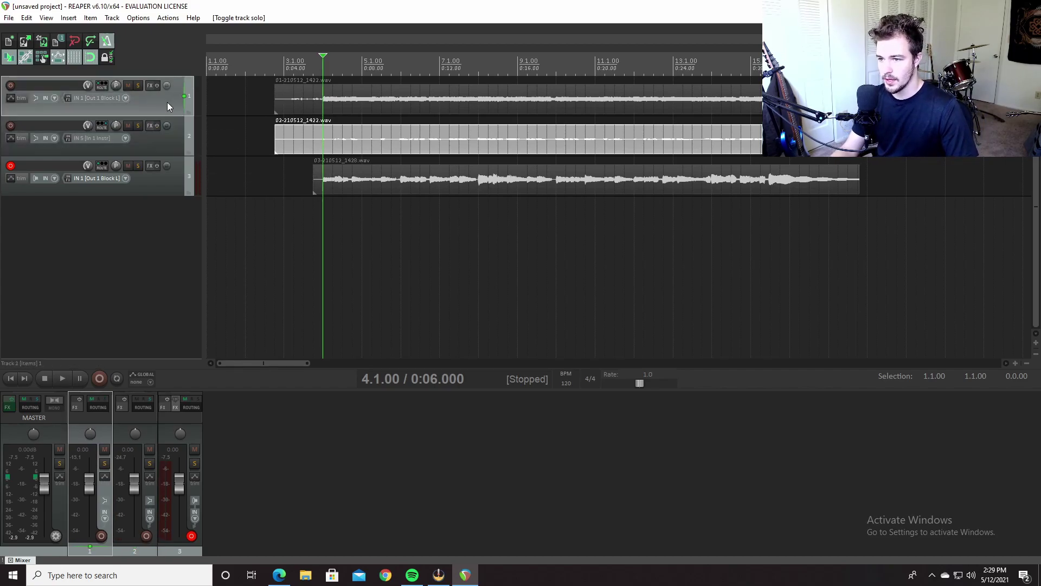
{"action": "left_click", "coordinate": [165, 140], "text": "ctrl"}
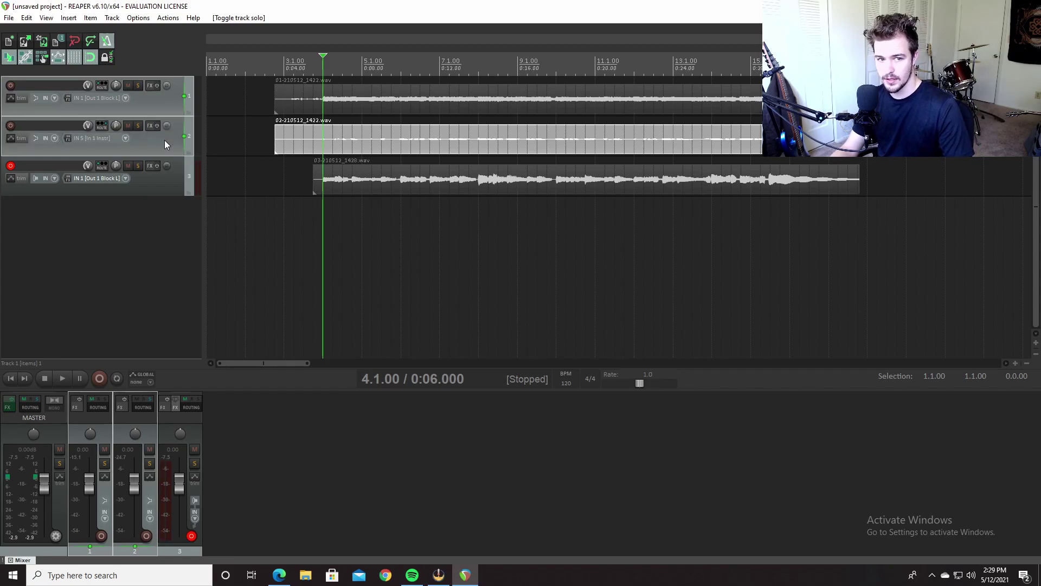
{"action": "left_click", "coordinate": [159, 100]}
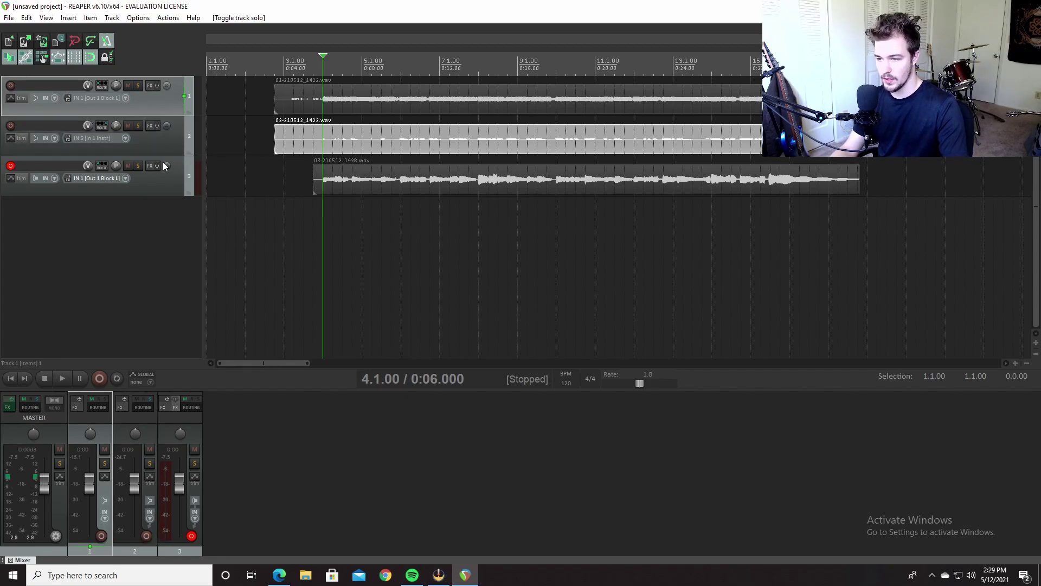
{"action": "left_click", "coordinate": [166, 142], "text": "ctrl"}
{"action": "right_click", "coordinate": [164, 139]}
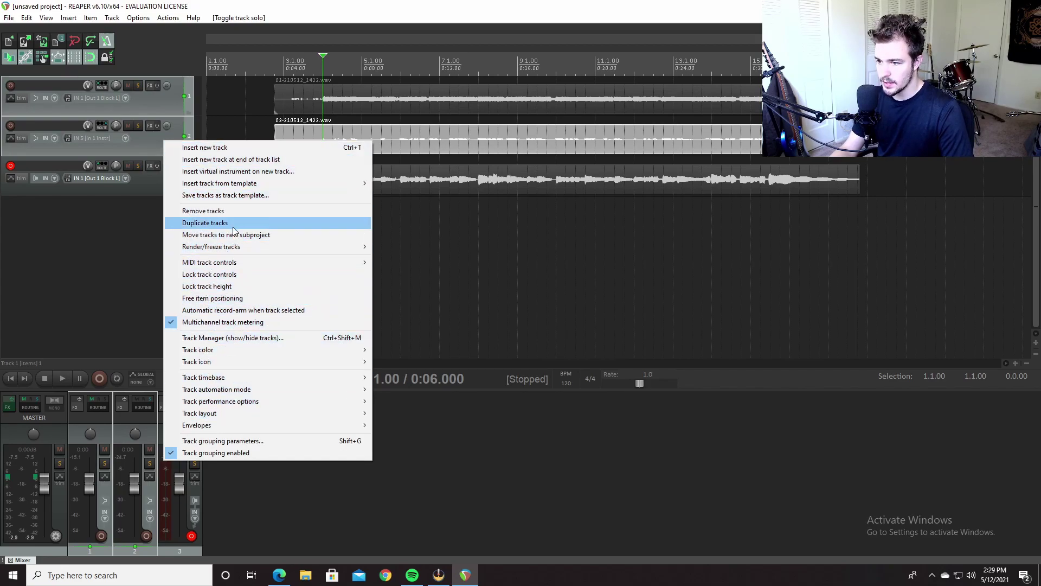
{"action": "left_click", "coordinate": [252, 196]}
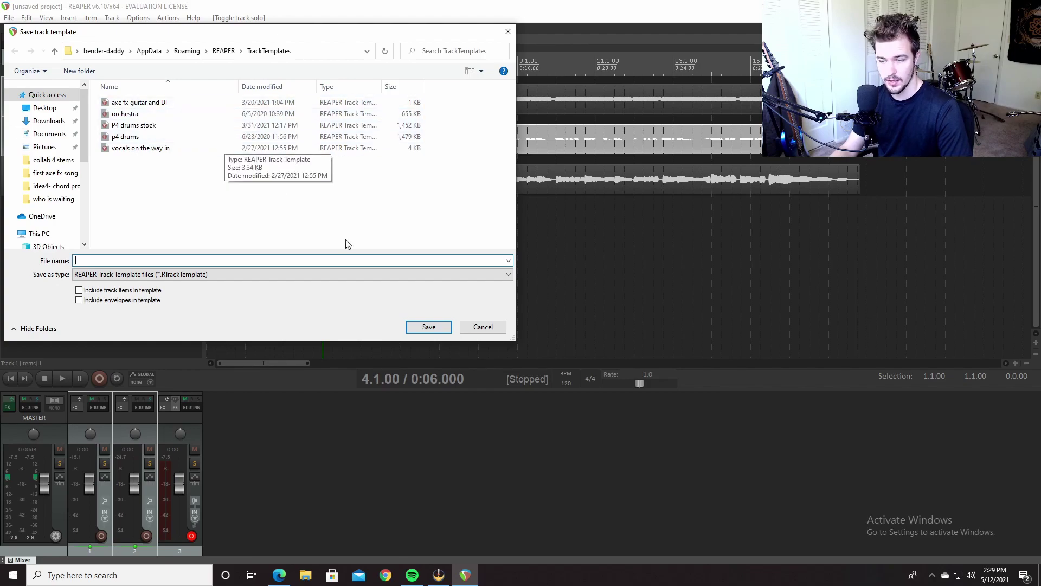
{"action": "left_click", "coordinate": [493, 326]}
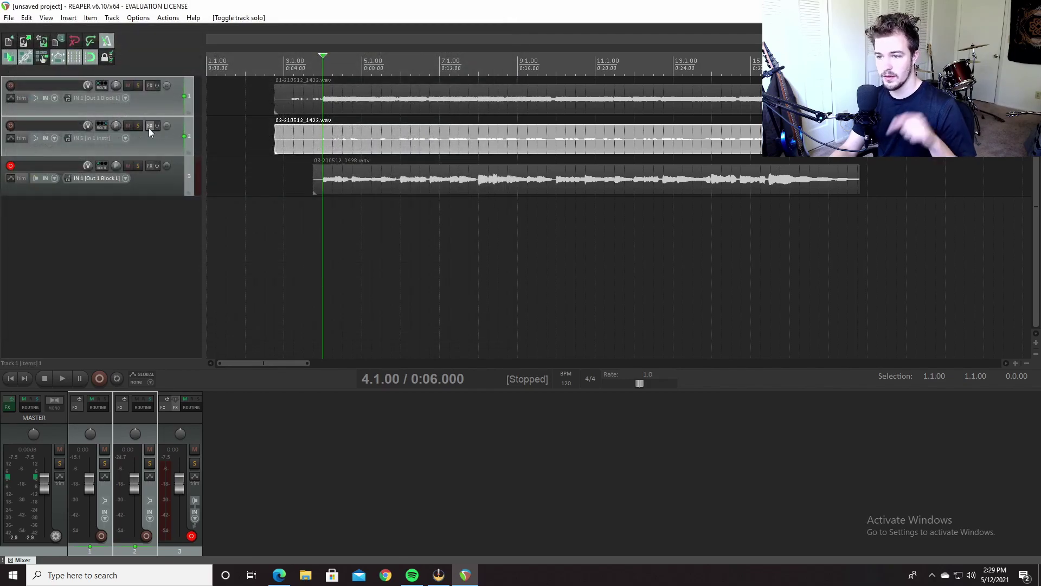
- Insert the tracks from the "axe fx guitar and DI" track template, and undo the insertion
{"action": "left_click", "coordinate": [132, 243]}
{"action": "right_click", "coordinate": [127, 243]}
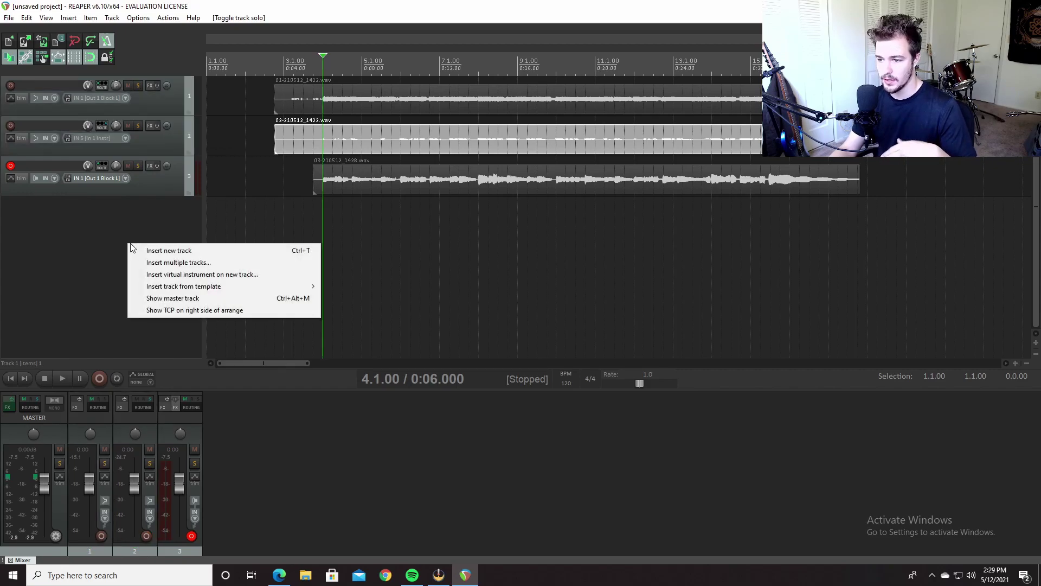
{"action": "mouse_move", "coordinate": [265, 286]}
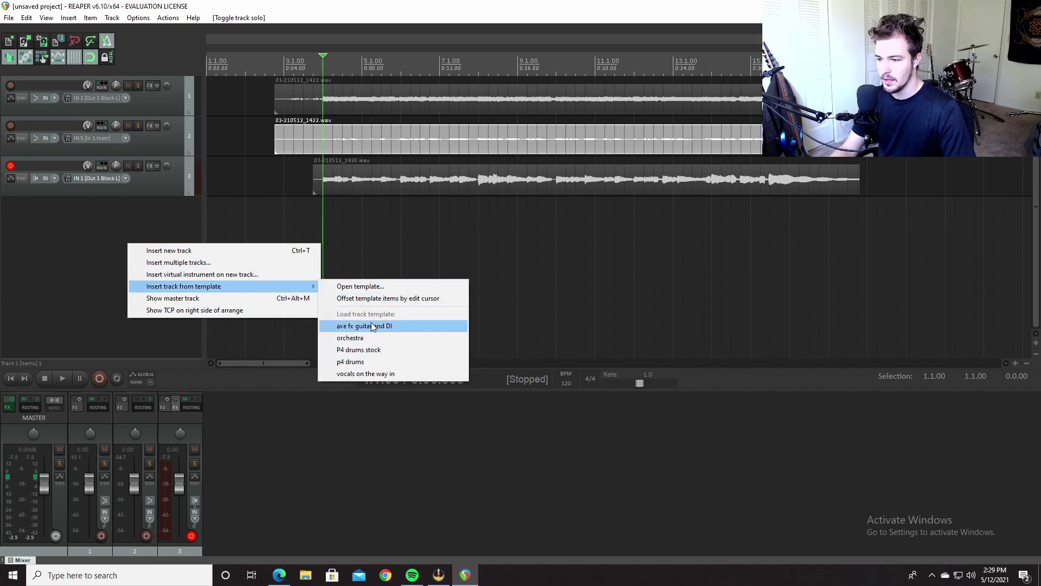
{"action": "left_click", "coordinate": [73, 270]}
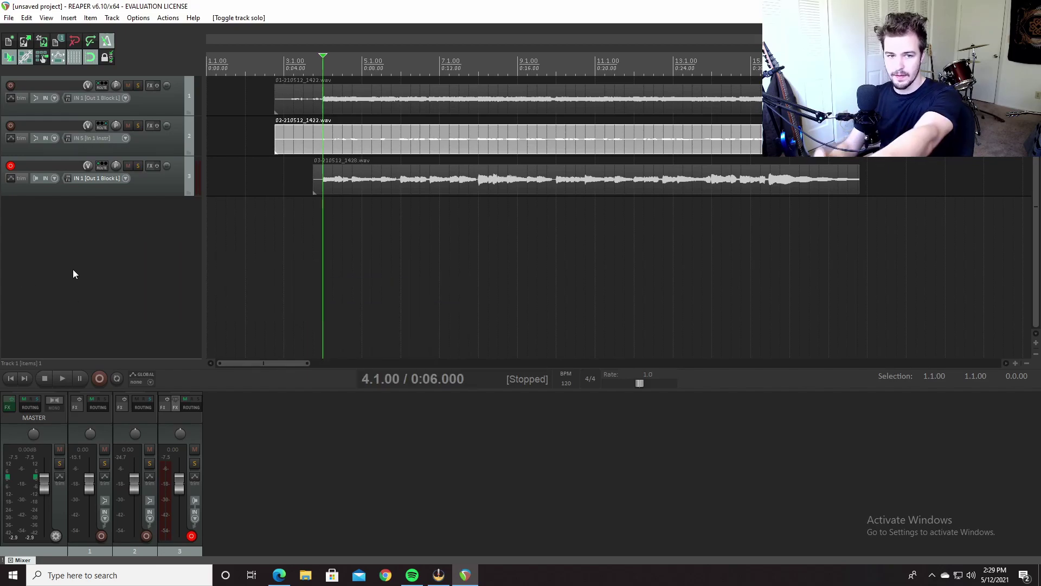
{"action": "right_click", "coordinate": [73, 274]}
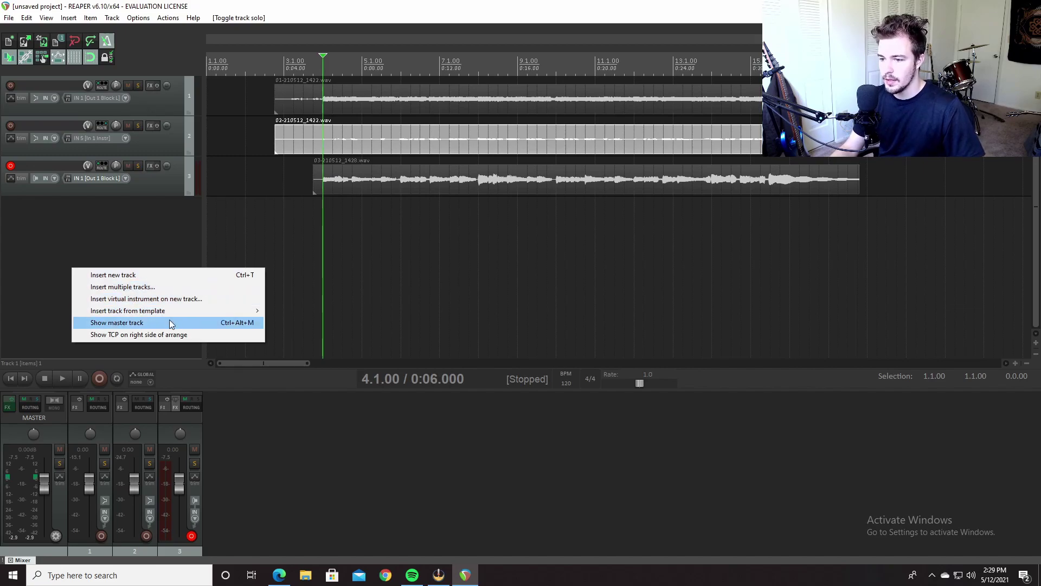
{"action": "mouse_move", "coordinate": [250, 310]}
{"action": "left_click", "coordinate": [305, 368]}
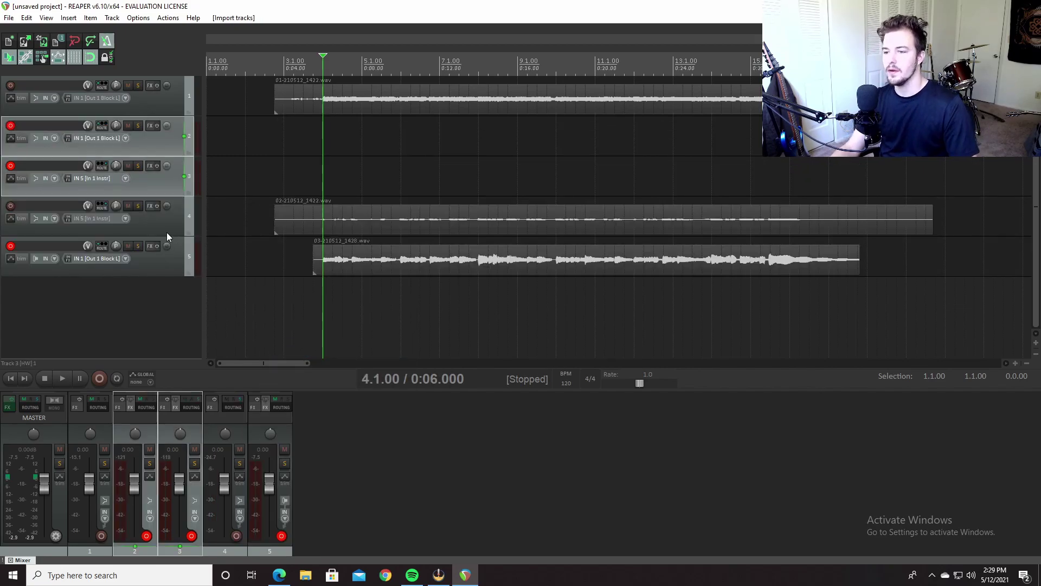
{"action": "key", "text": "ctrl+z"}
{"action": "key", "text": "ctrl+z"}
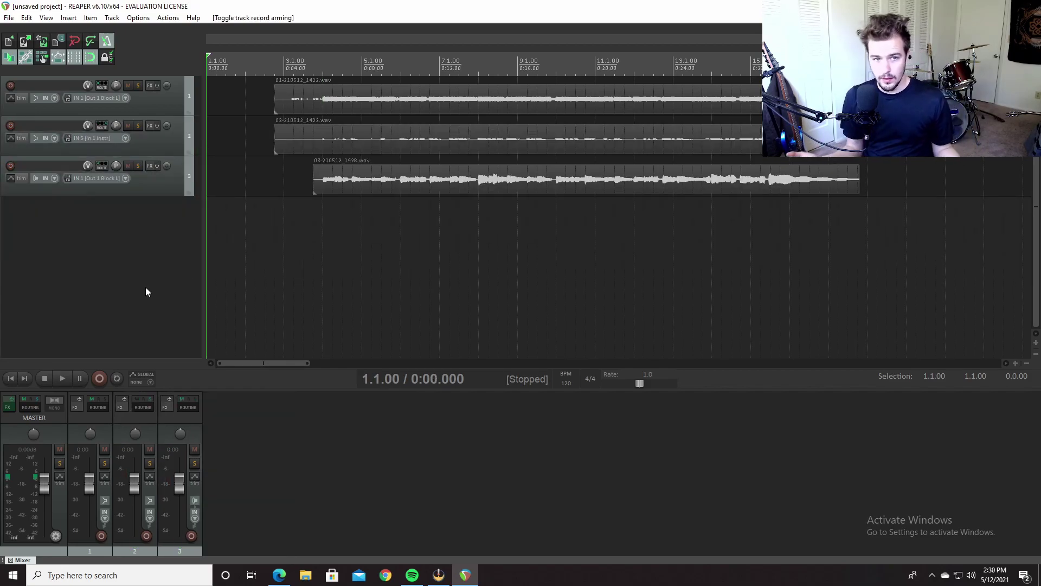